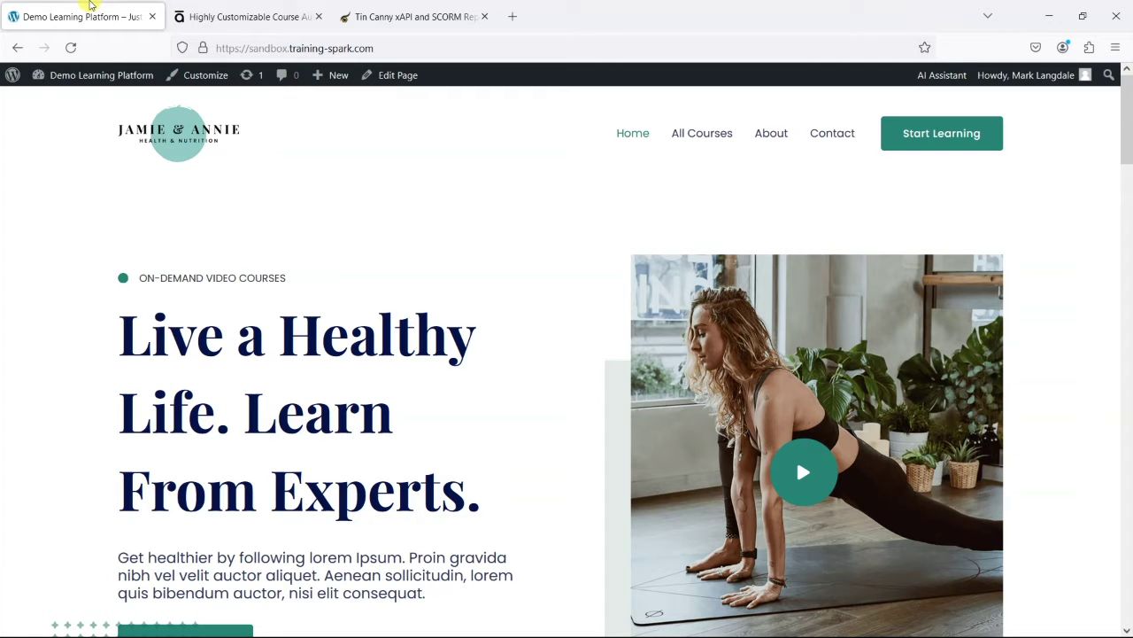
# Examine the Storyline 360 product page on the Articulate website, then return to the demo learning platform's home page
pyautogui.click(245, 17)
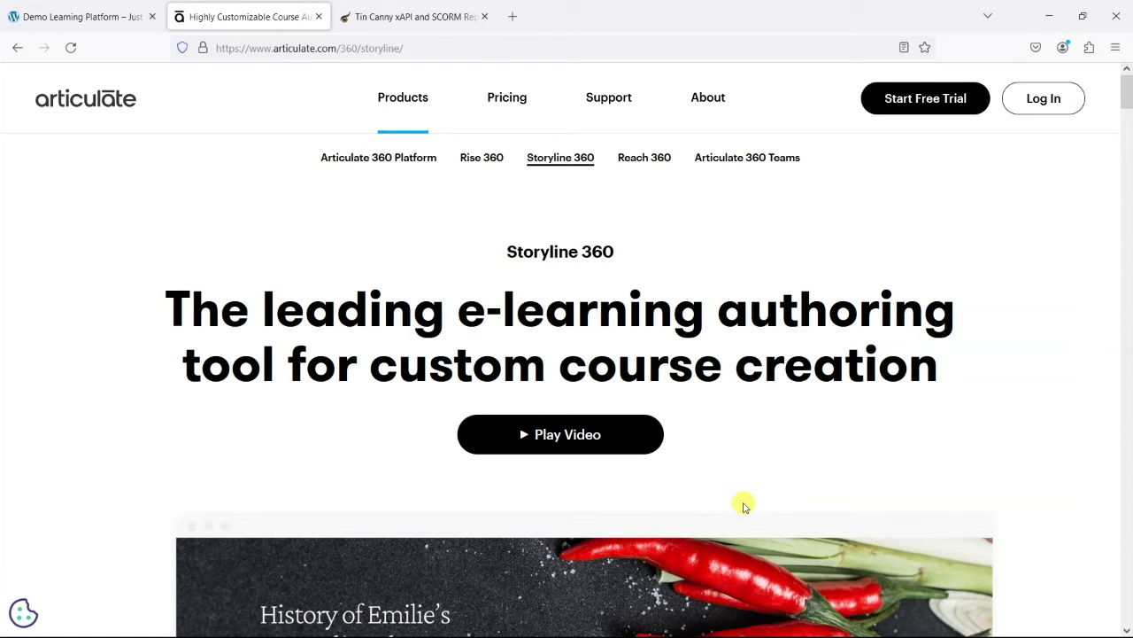
pyautogui.scroll(-5, 800, 433)
pyautogui.scroll(2, 358, 221)
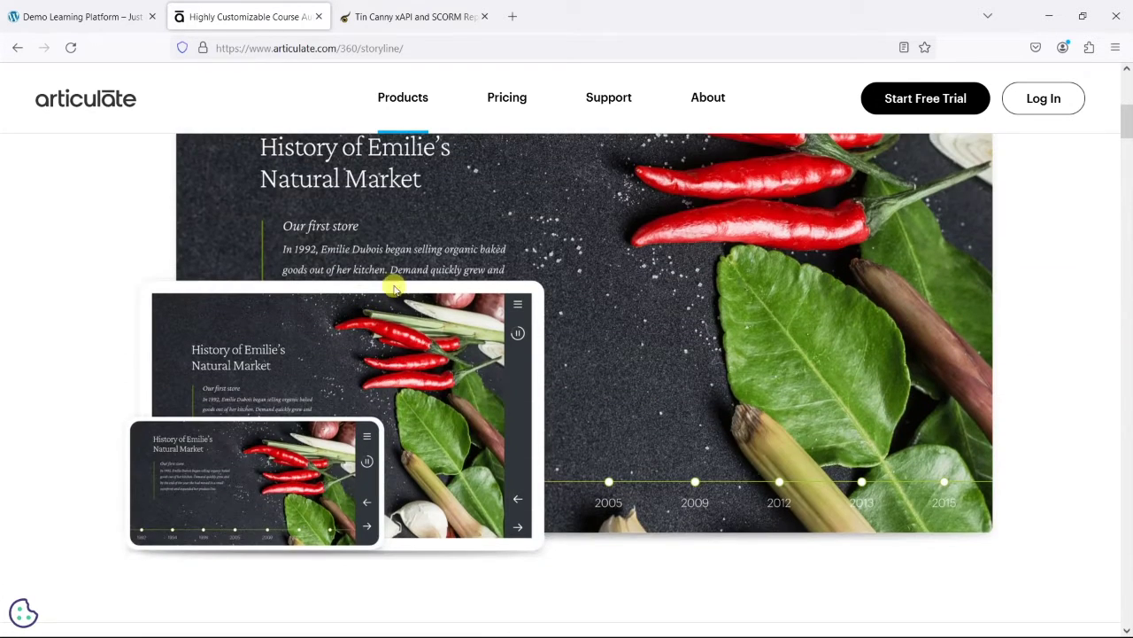
pyautogui.scroll(-2, 296, 277)
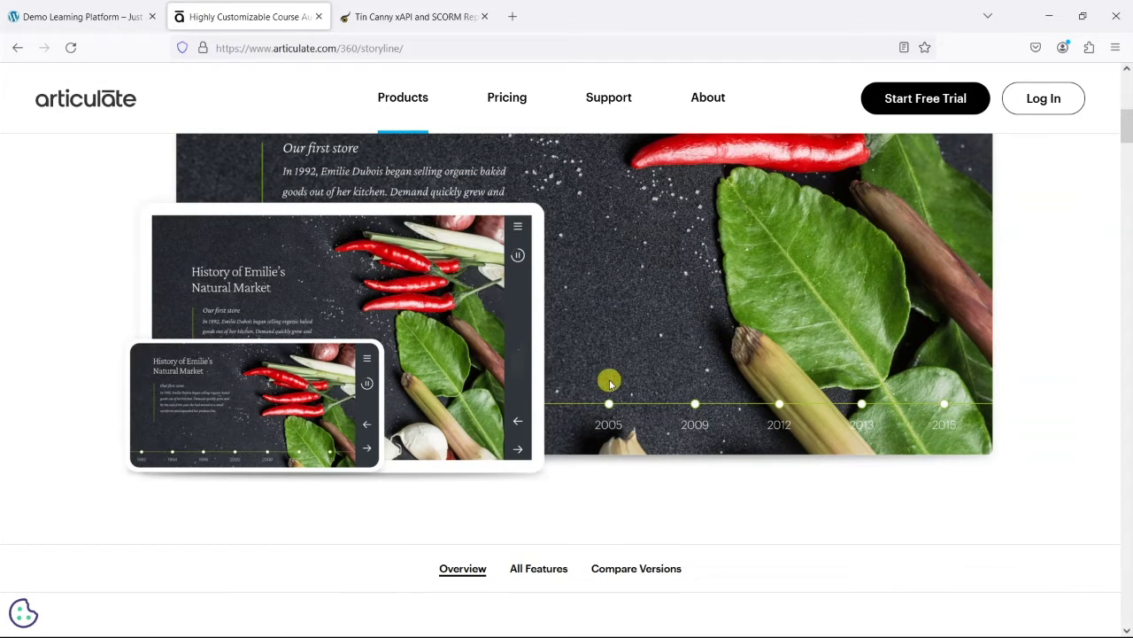
pyautogui.scroll(-3, 620, 389)
pyautogui.scroll(3, 632, 417)
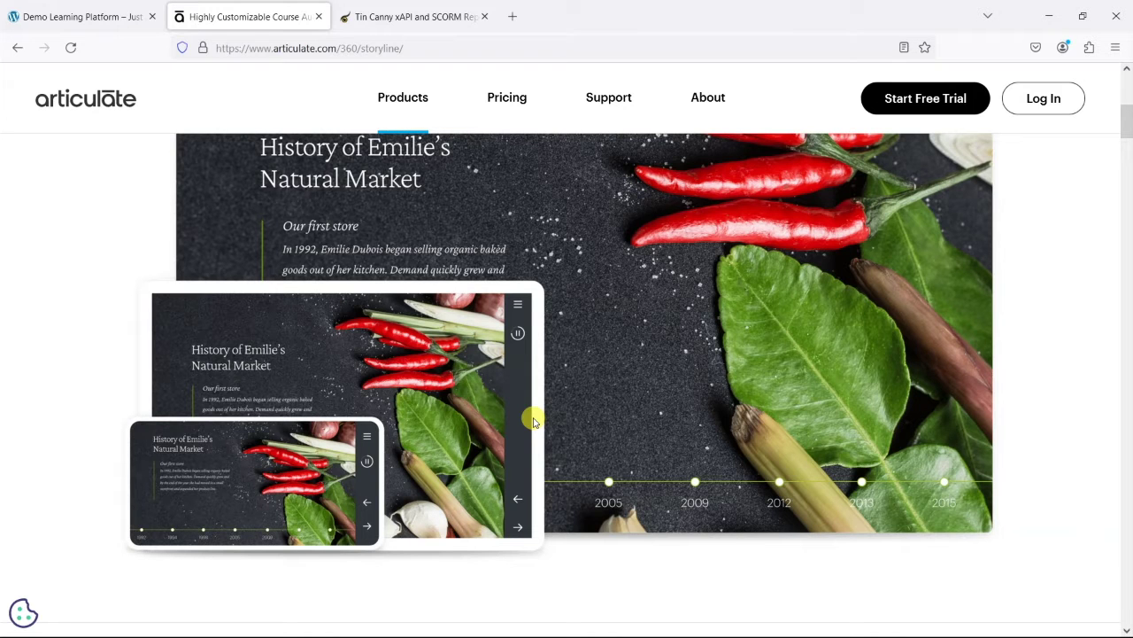
pyautogui.scroll(5, 197, 275)
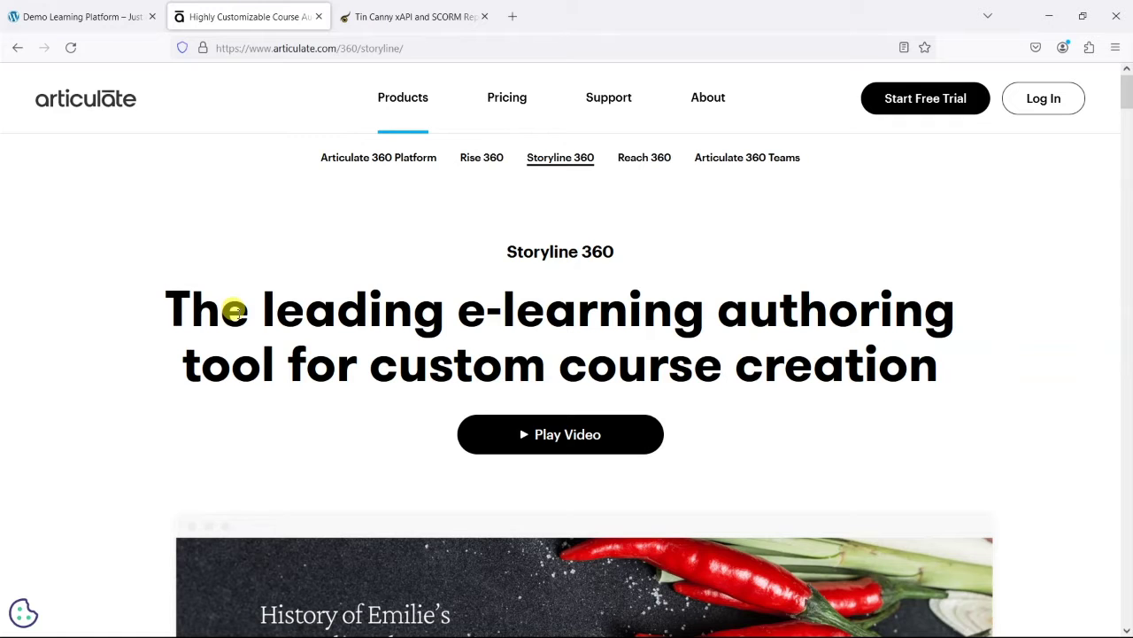
pyautogui.click(49, 11)
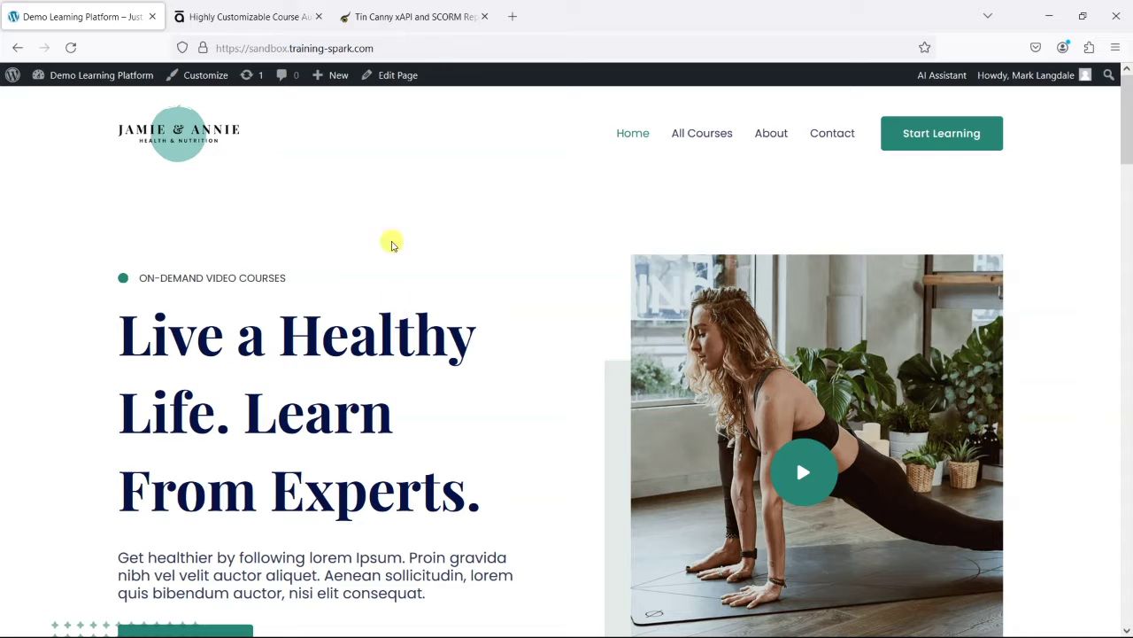
# Review the Tin Canny Reporting for LearnDash product page on the Uncanny Owl website
pyautogui.click(396, 22)
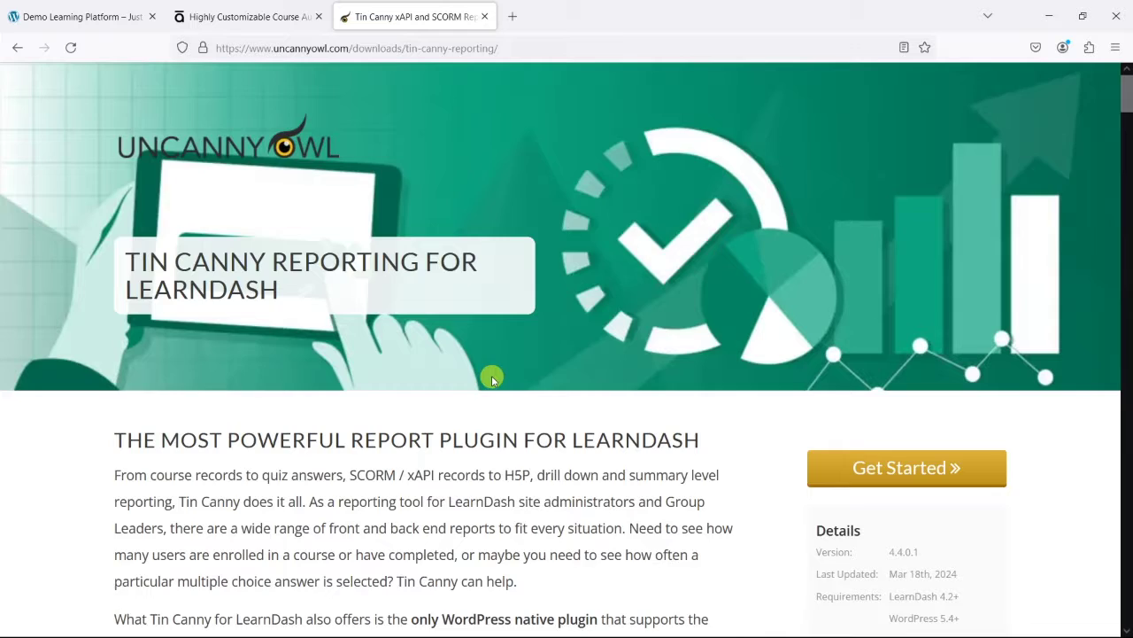
pyautogui.scroll(-4, 492, 375)
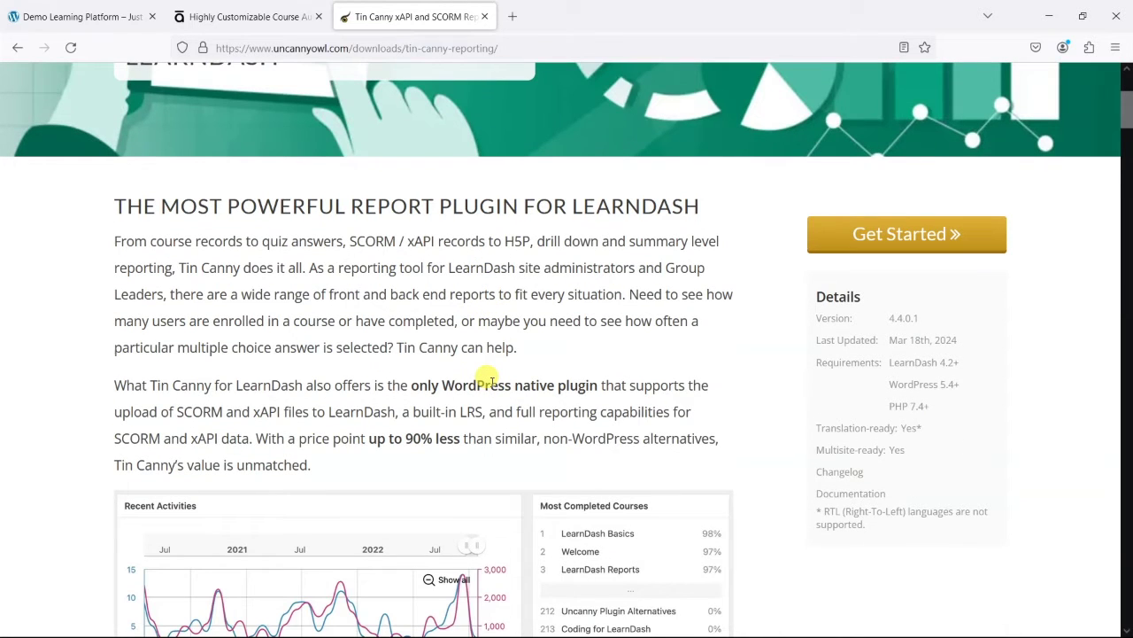
pyautogui.scroll(4, 556, 456)
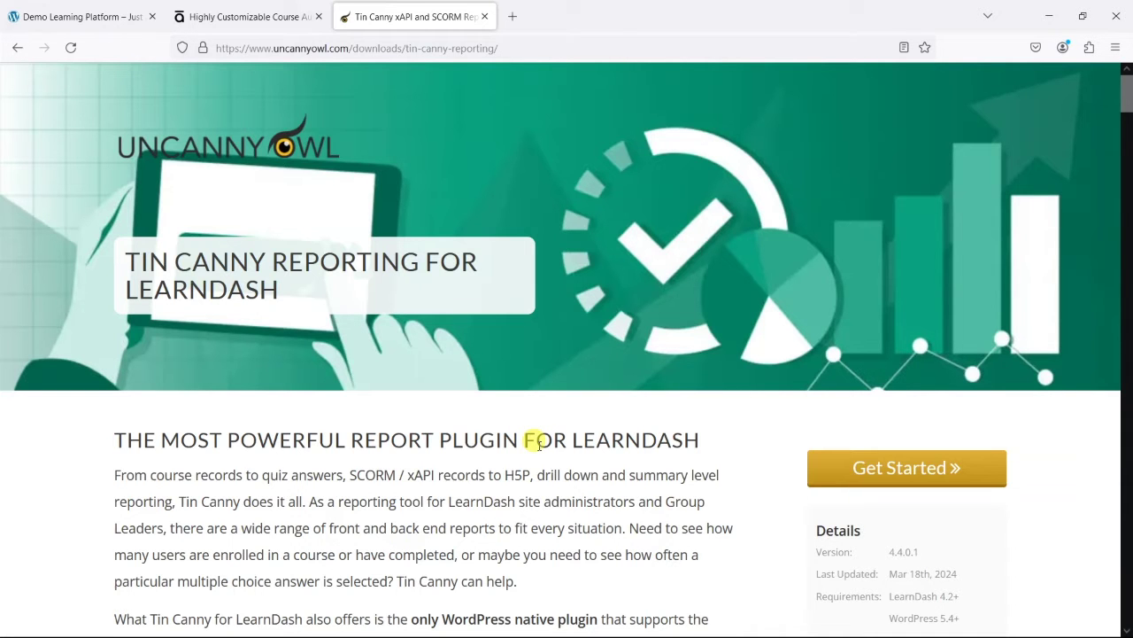
pyautogui.scroll(-3, 354, 460)
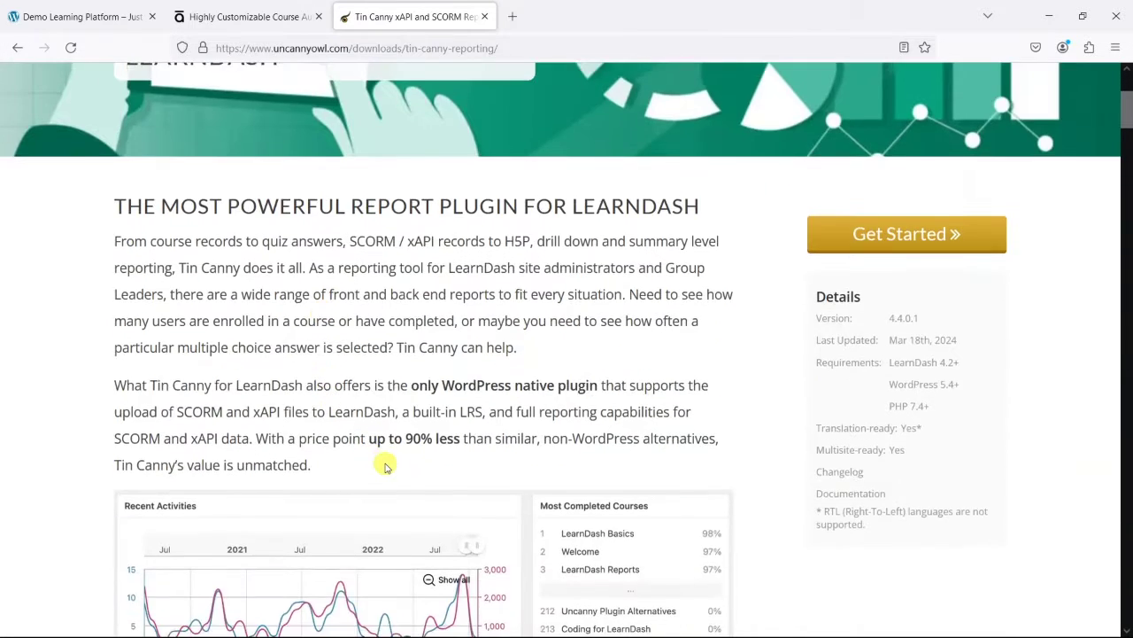
pyautogui.scroll(3, 386, 464)
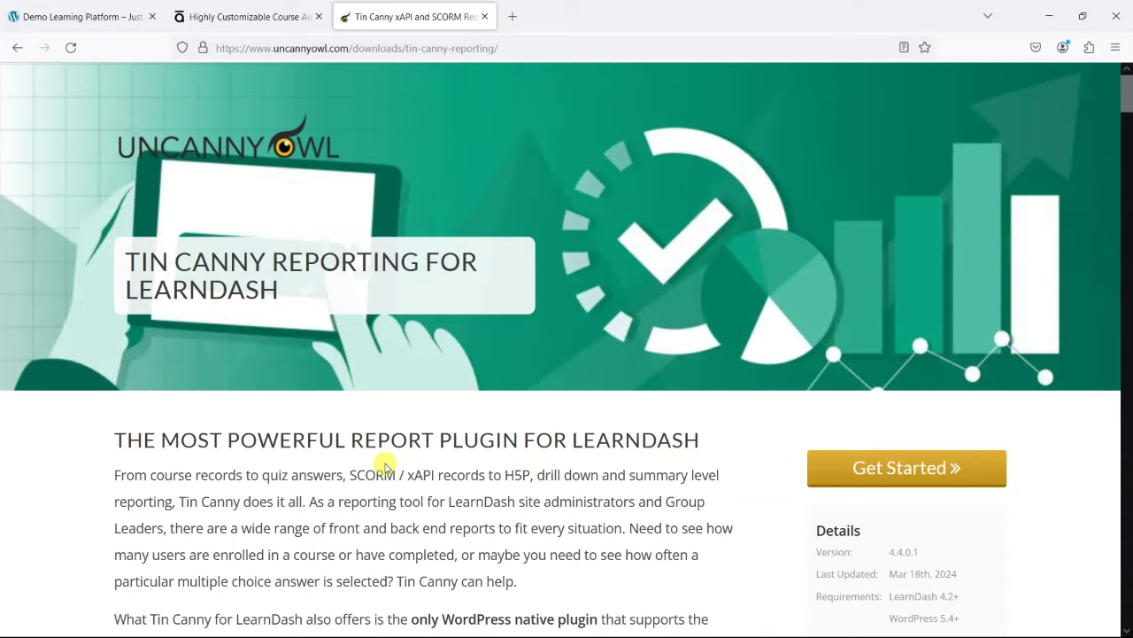
# Switch to the demo learning platform site and open the page for adding new plugins in its WordPress admin
pyautogui.click(31, 12)
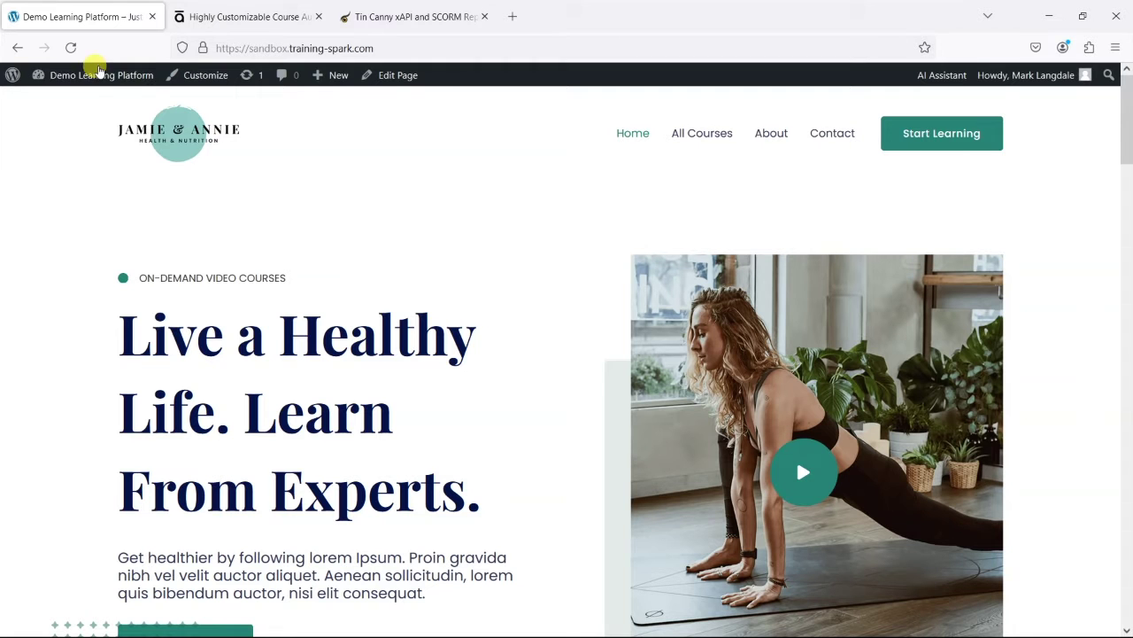
pyautogui.moveTo(95, 84)
pyautogui.click(78, 101)
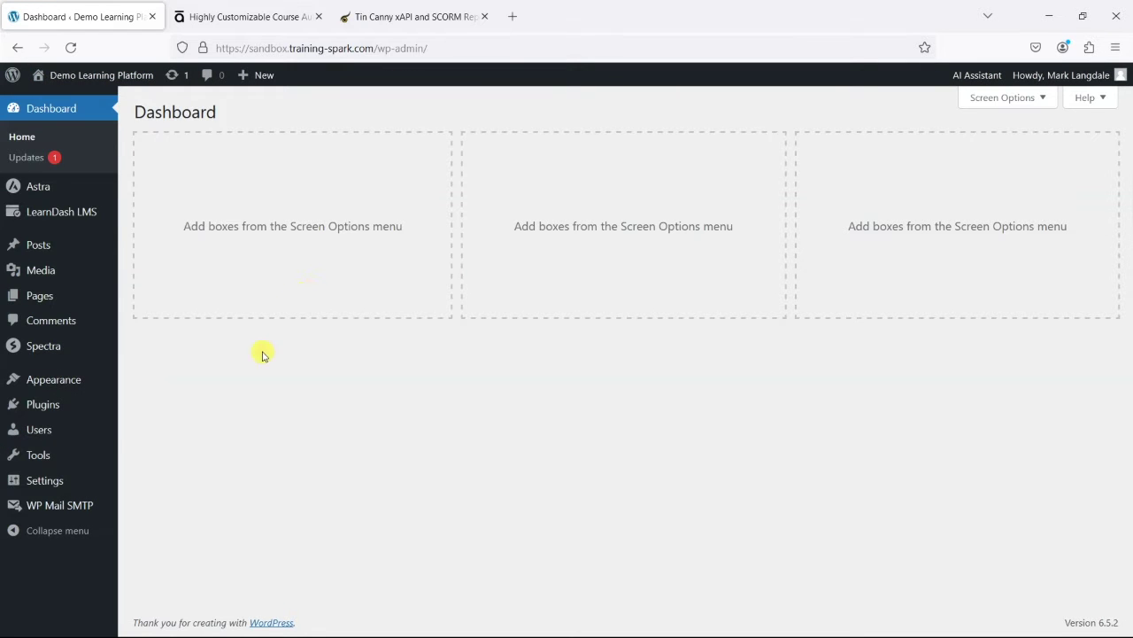
pyautogui.click(43, 407)
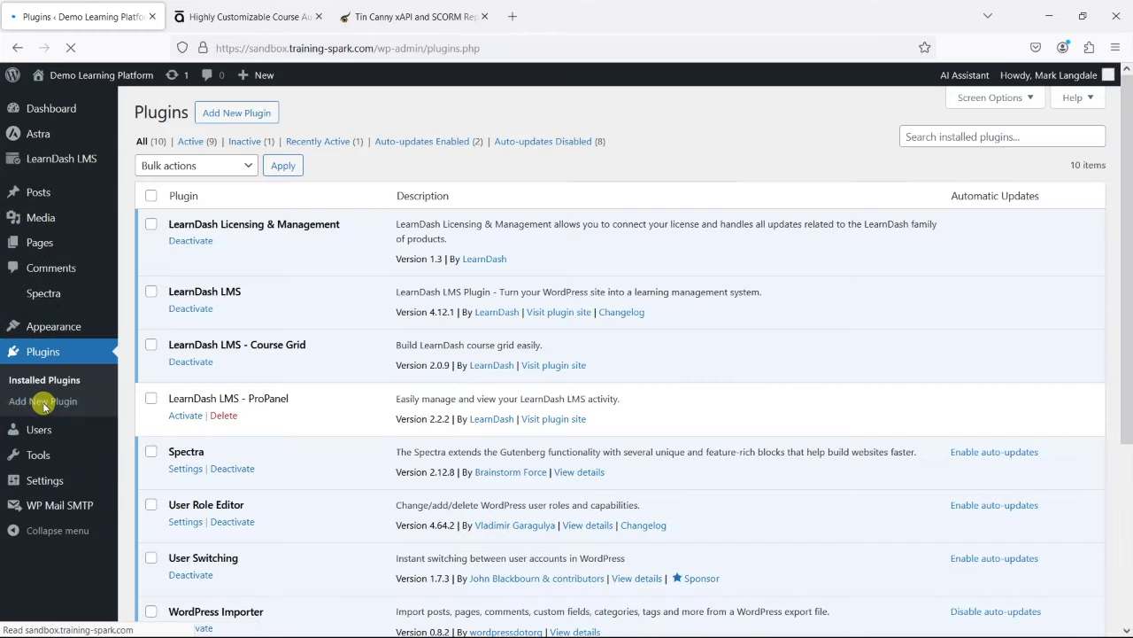
pyautogui.click(237, 112)
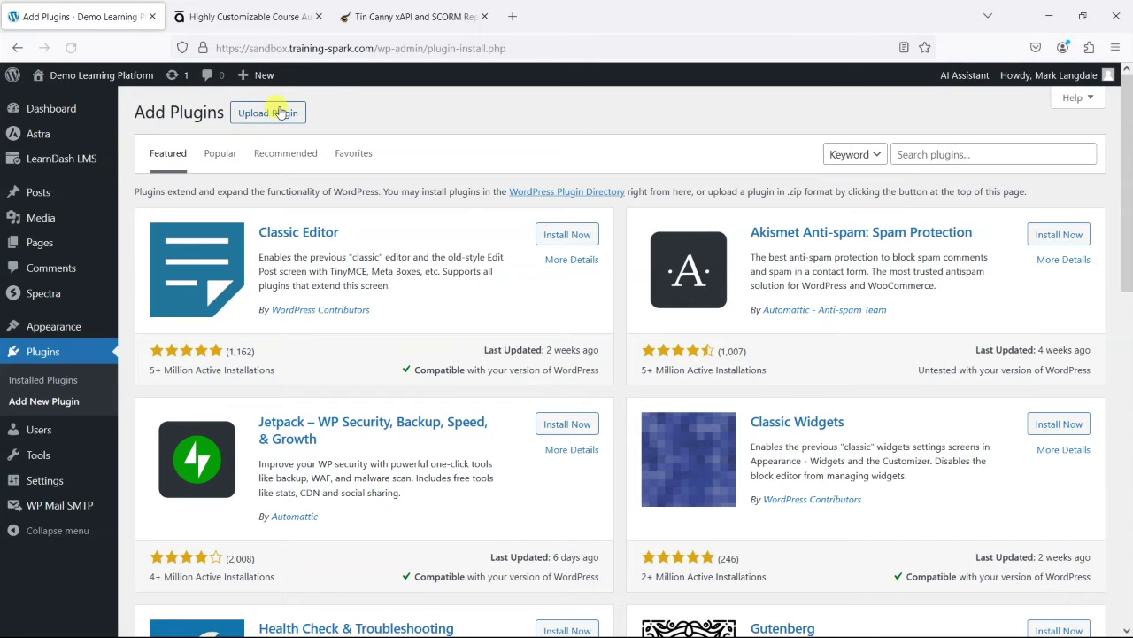
# Upload tin-canny-learndash-reporting-4-4-0-1.zip from the Desktop as a plugin, install it and activate it
pyautogui.click(280, 112)
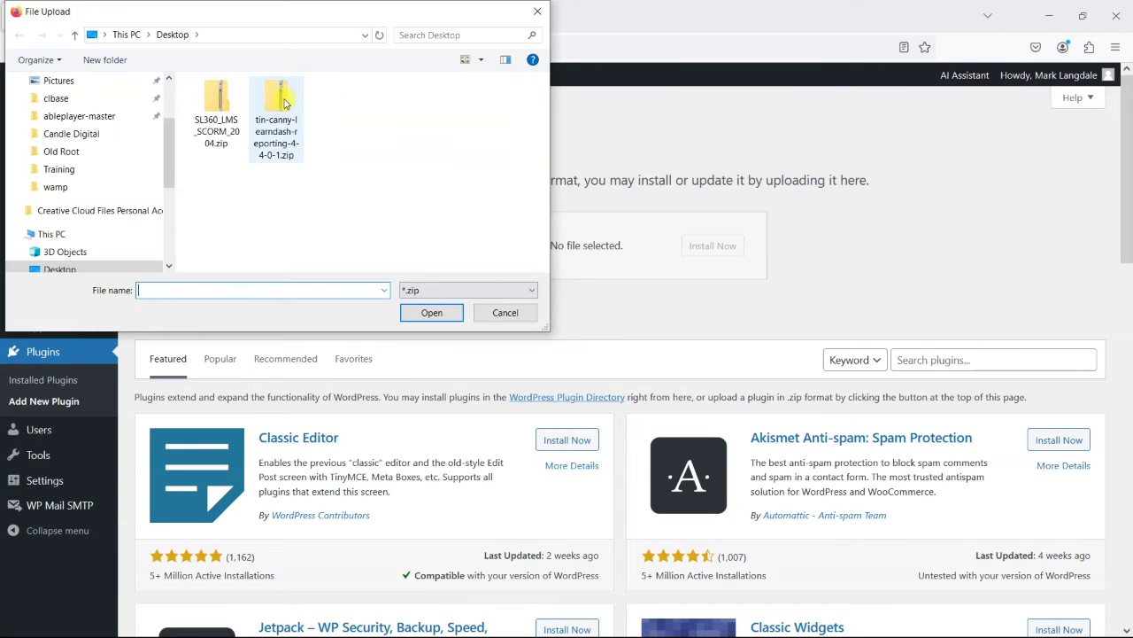
pyautogui.doubleClick(276, 120)
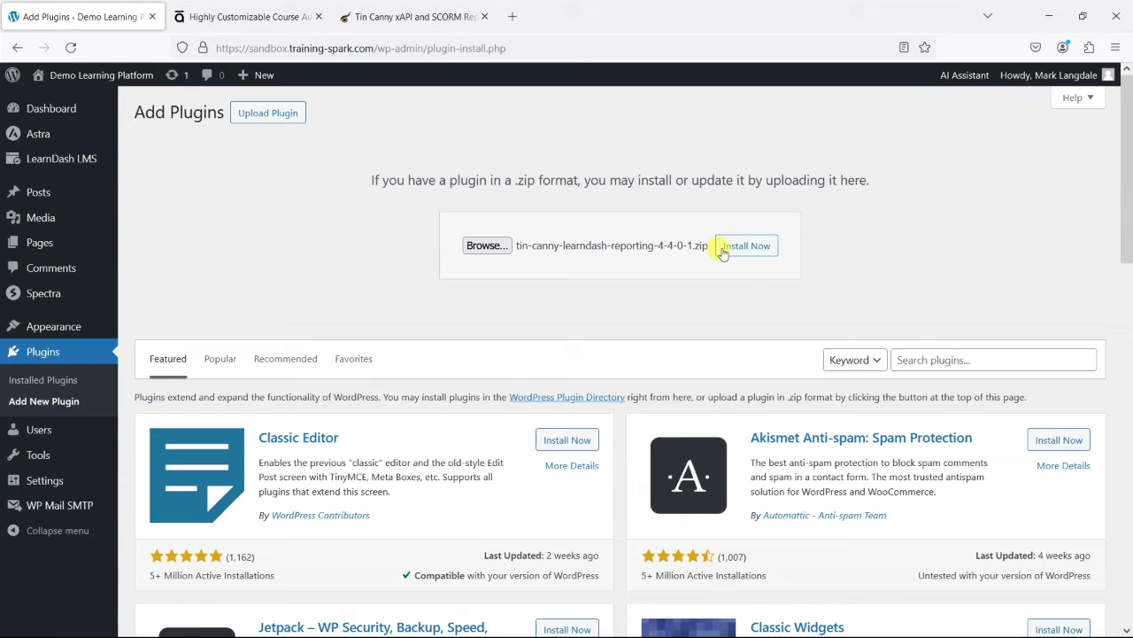
pyautogui.click(726, 251)
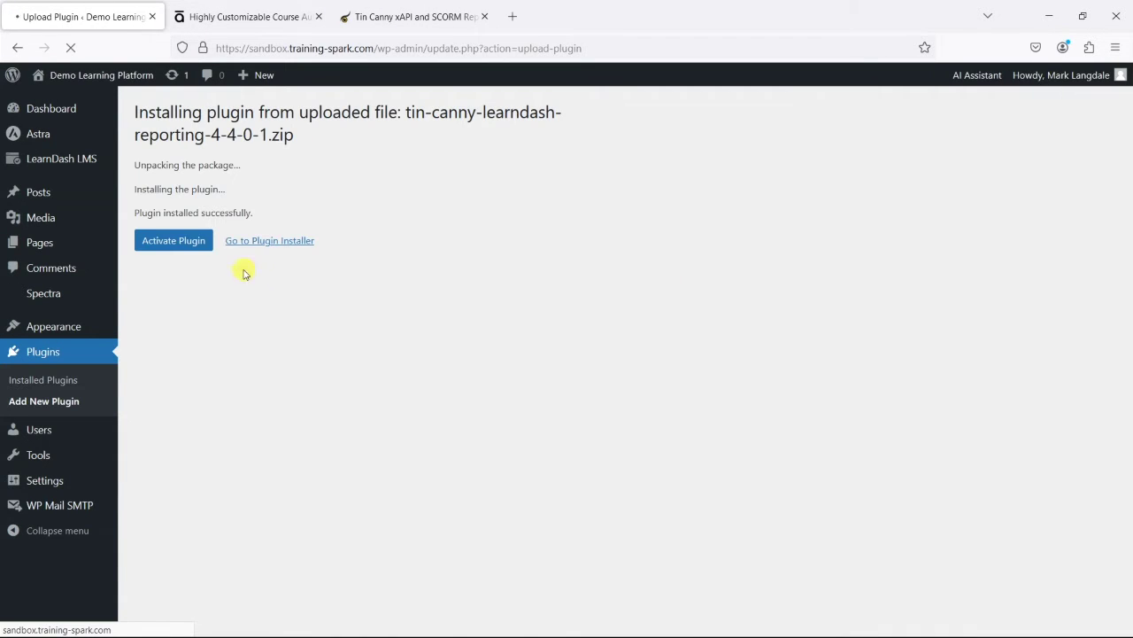
pyautogui.click(190, 246)
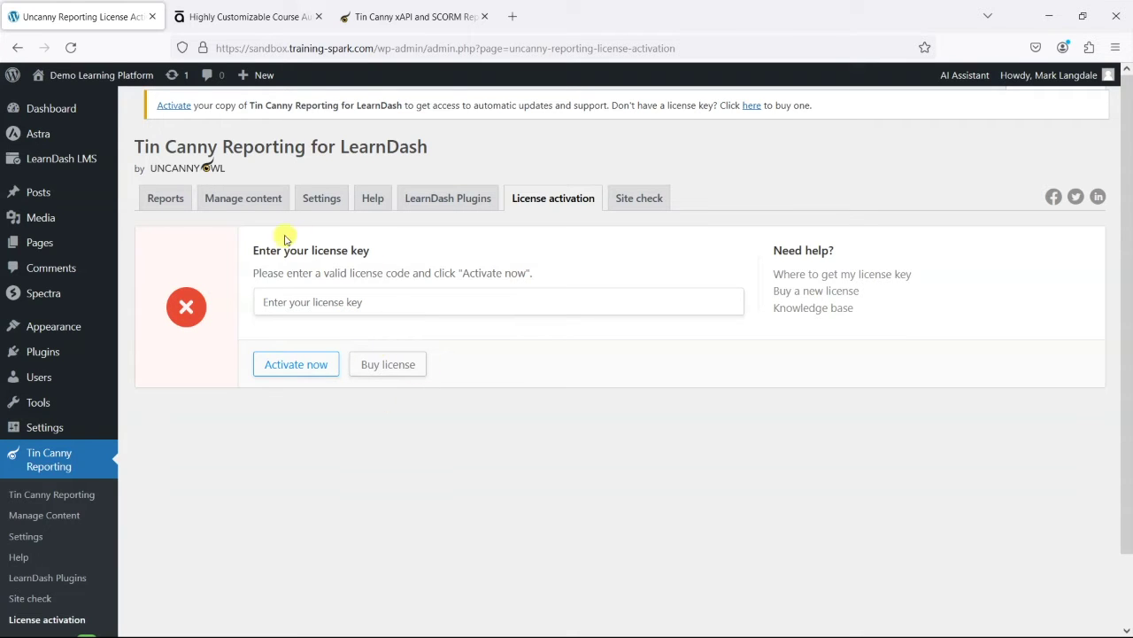
# Open the Tin Canny reports and review the Course Report's user and course figures, recent activities and course list
pyautogui.click(155, 201)
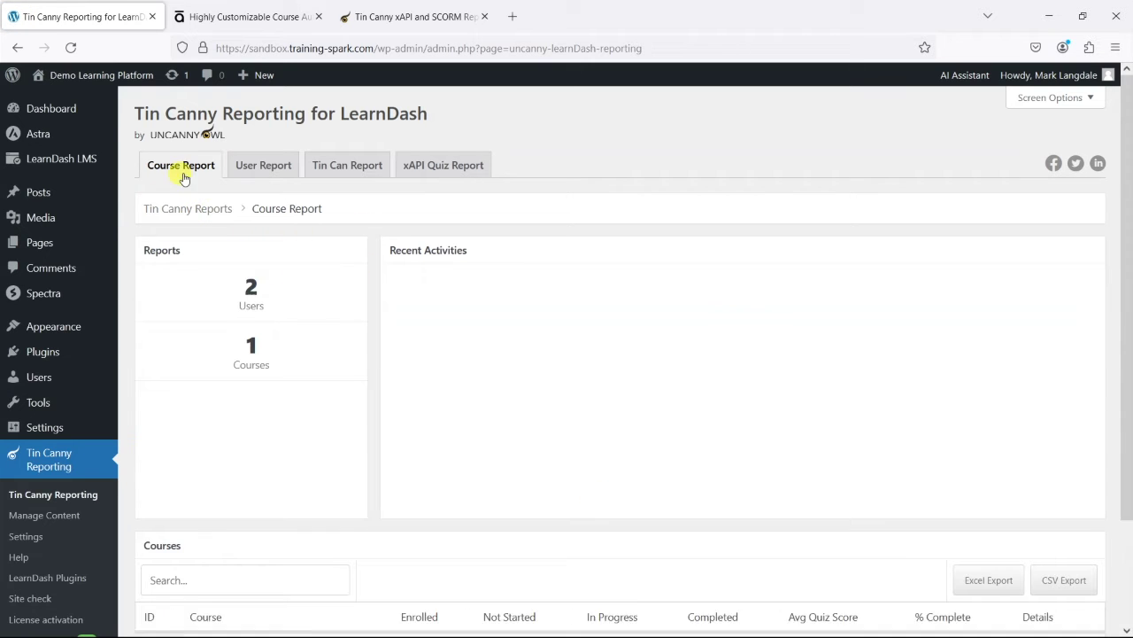
pyautogui.scroll(-1, 463, 355)
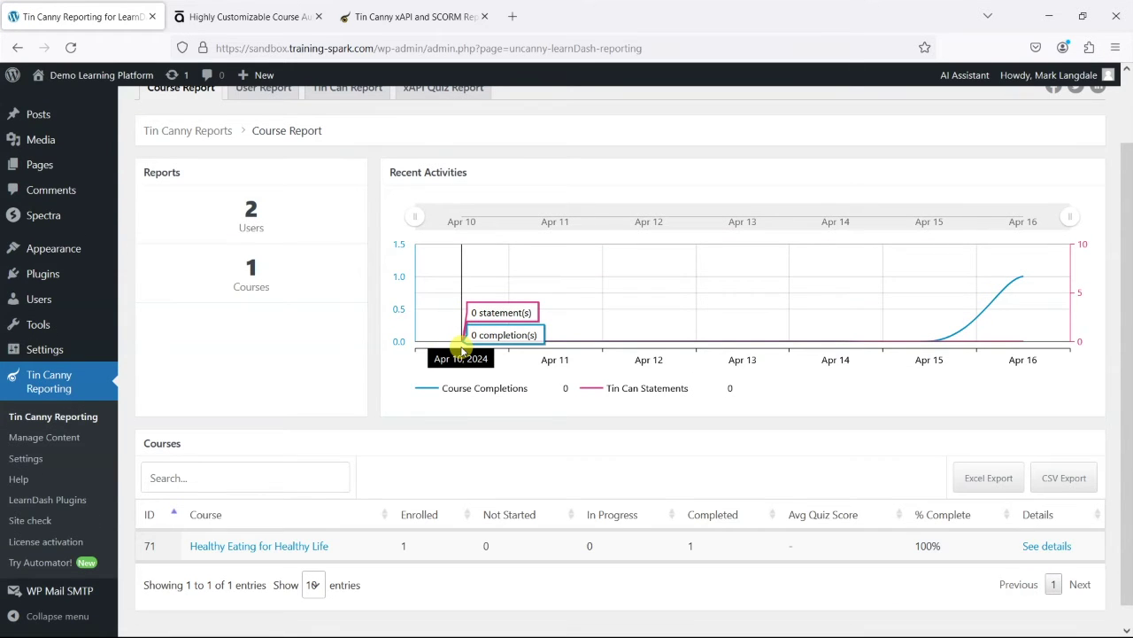
pyautogui.scroll(1, 222, 258)
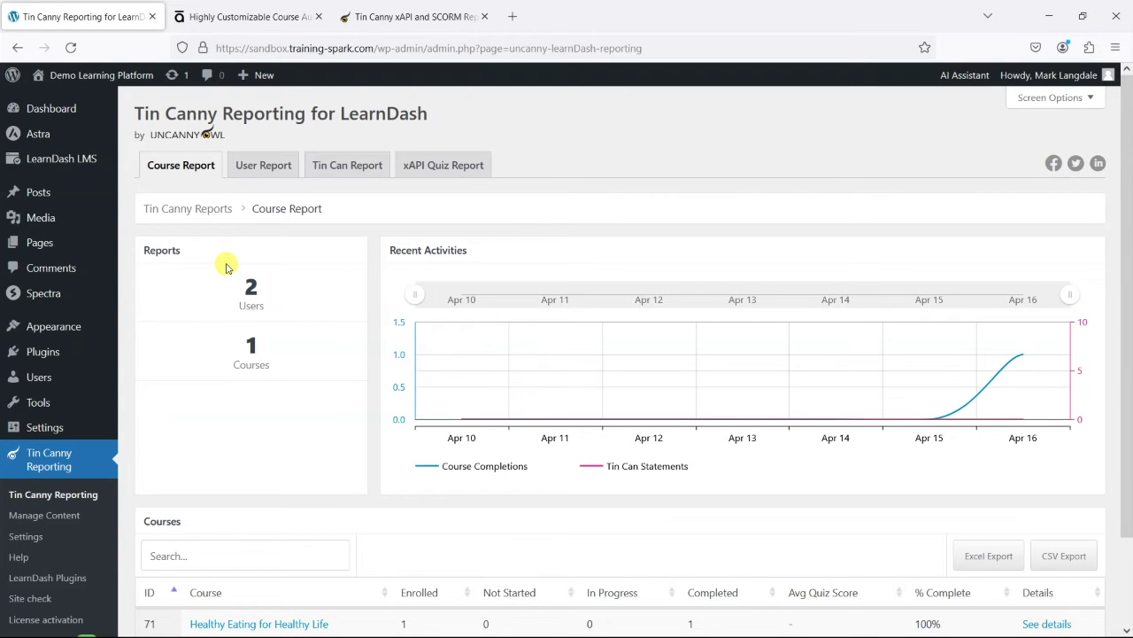
pyautogui.scroll(-2, 372, 408)
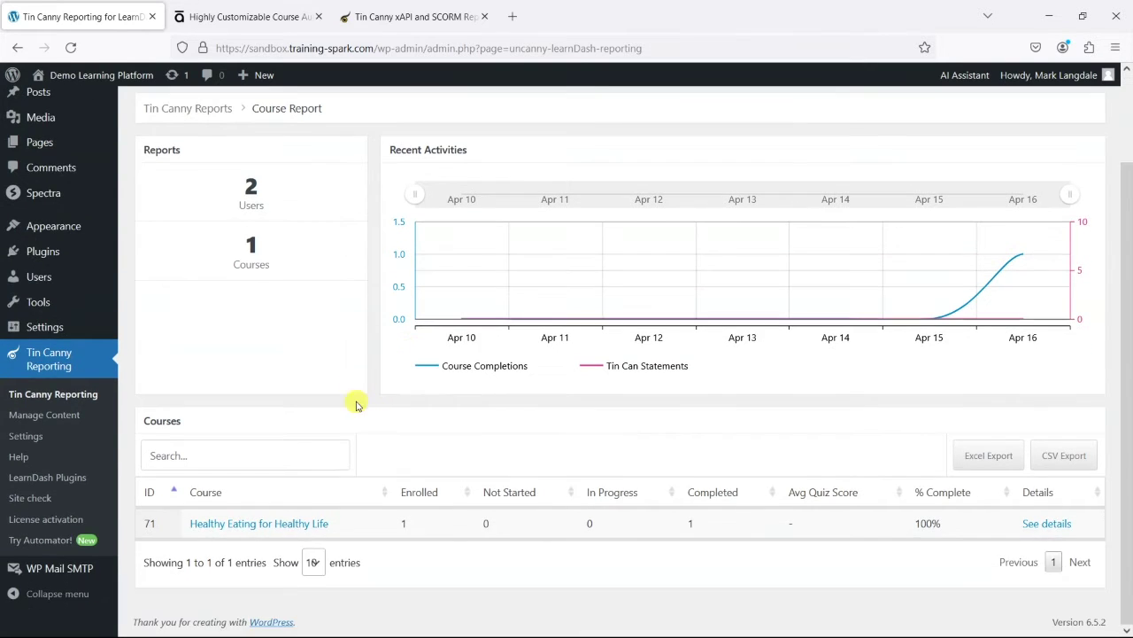
pyautogui.scroll(2, 356, 405)
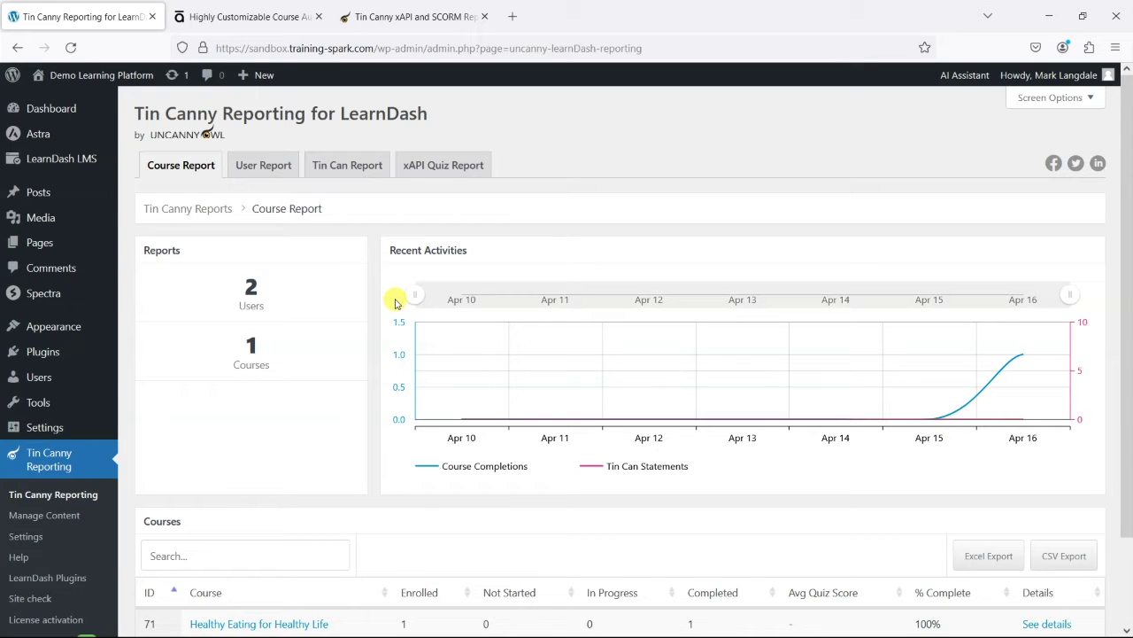
pyautogui.scroll(-2, 460, 354)
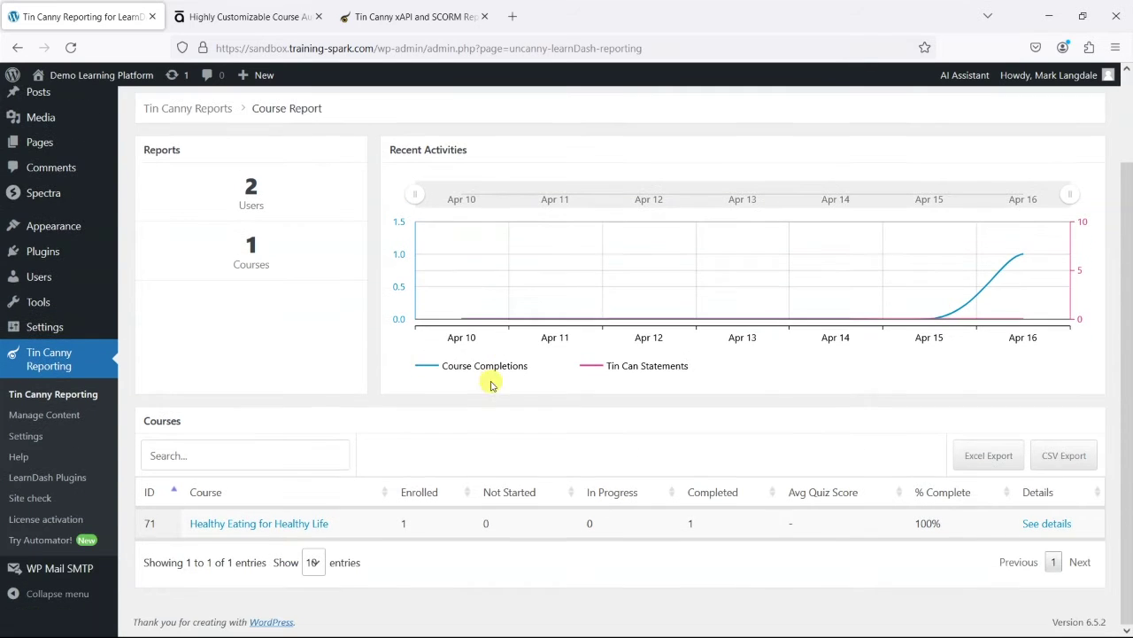
# Open the report for the Healthy Eating for Healthy Life course and review its completions, status and enrolled users
pyautogui.click(295, 526)
pyautogui.scroll(-1, 620, 399)
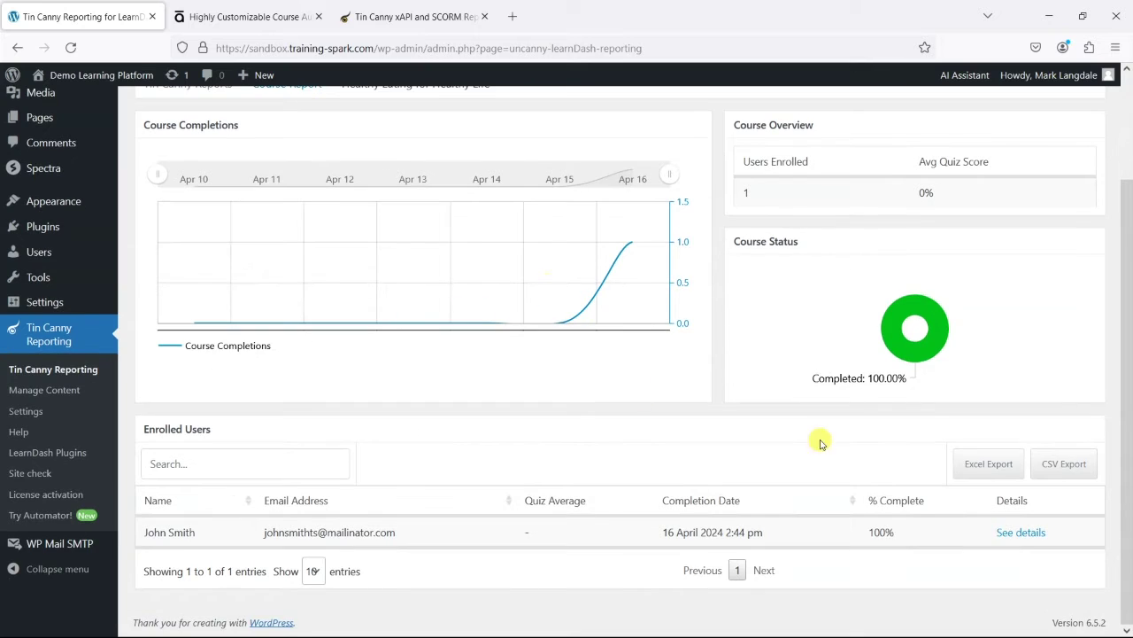
pyautogui.scroll(2, 885, 354)
pyautogui.scroll(1, 936, 337)
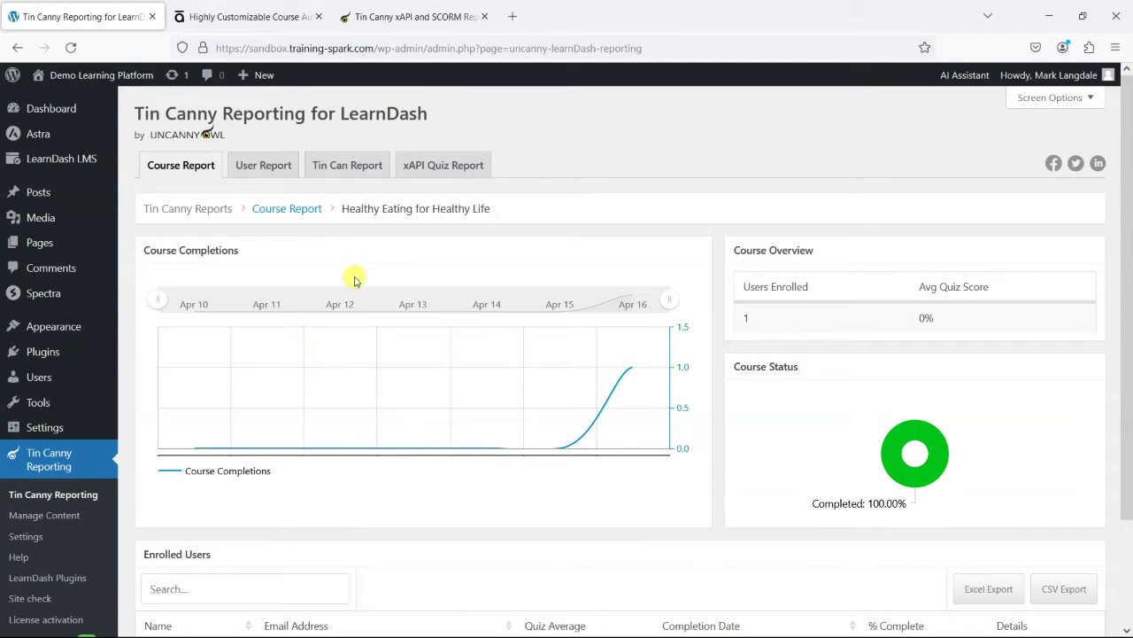
# Open the Tin Canny settings and review the Reports, Tin Can/SCORM and Mark Complete button behavior options
pyautogui.click(27, 537)
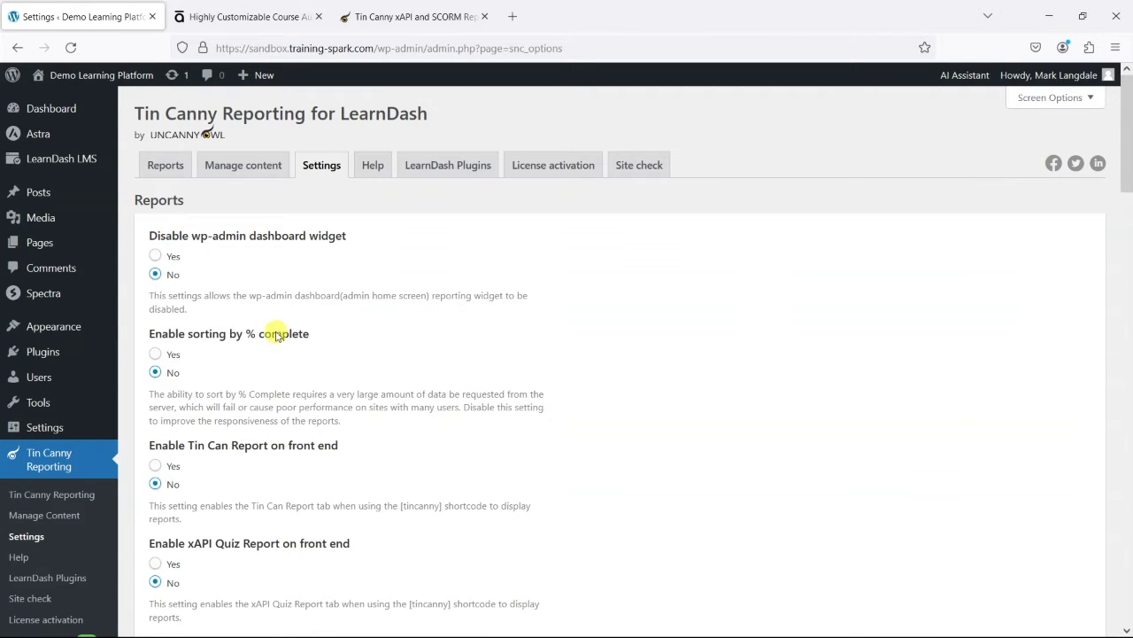
pyautogui.scroll(-3, 355, 186)
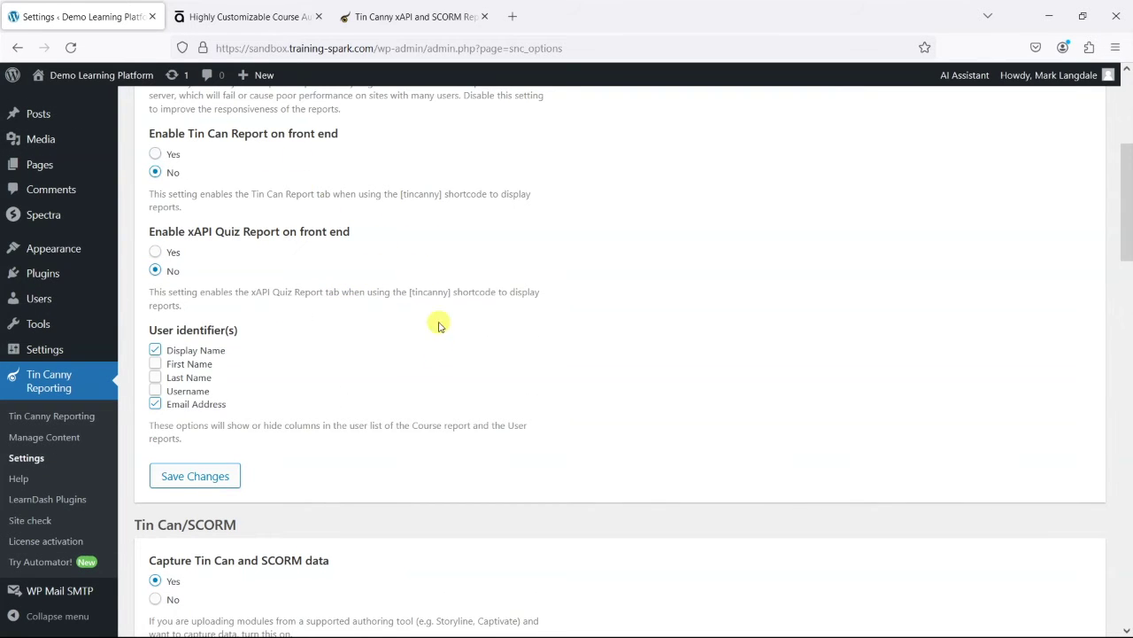
pyautogui.scroll(-4, 432, 369)
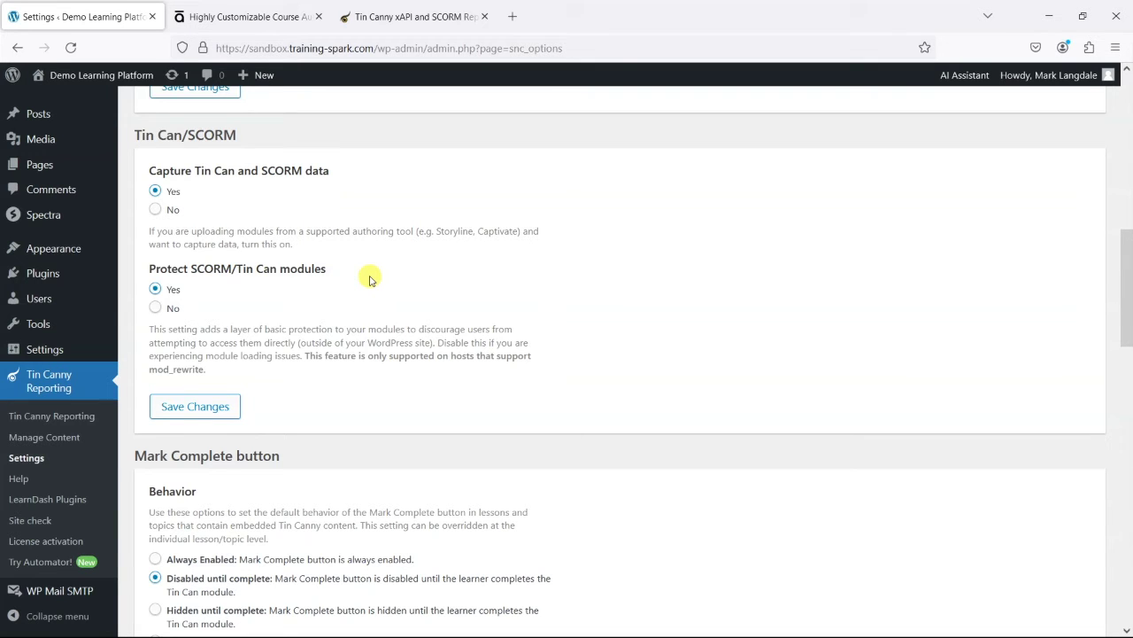
pyautogui.scroll(-5, 496, 319)
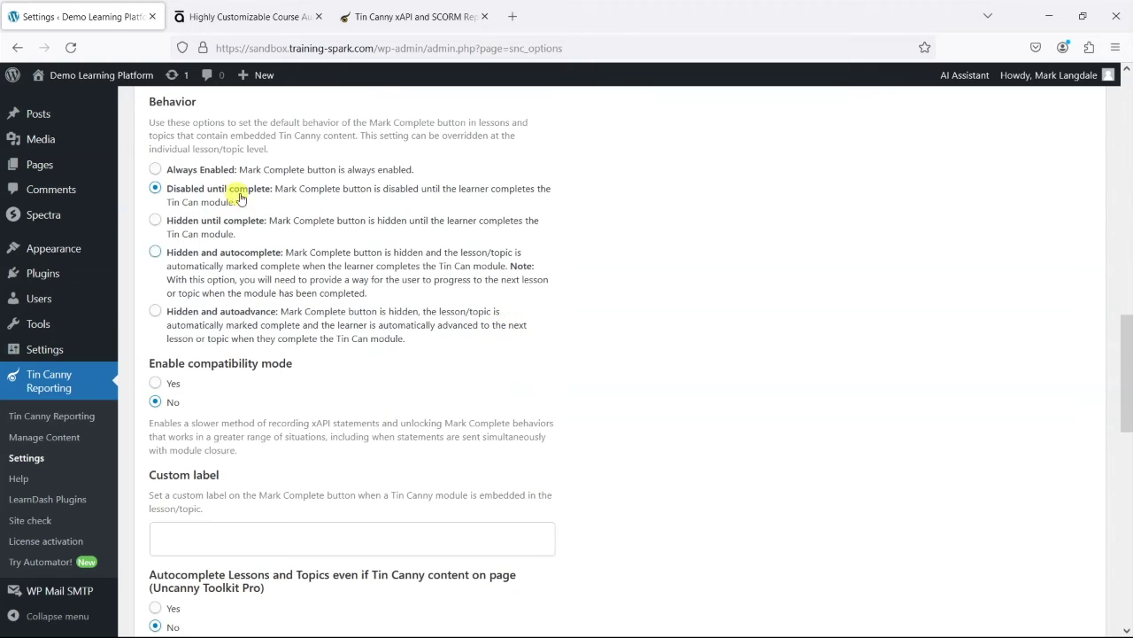
pyautogui.scroll(1, 381, 230)
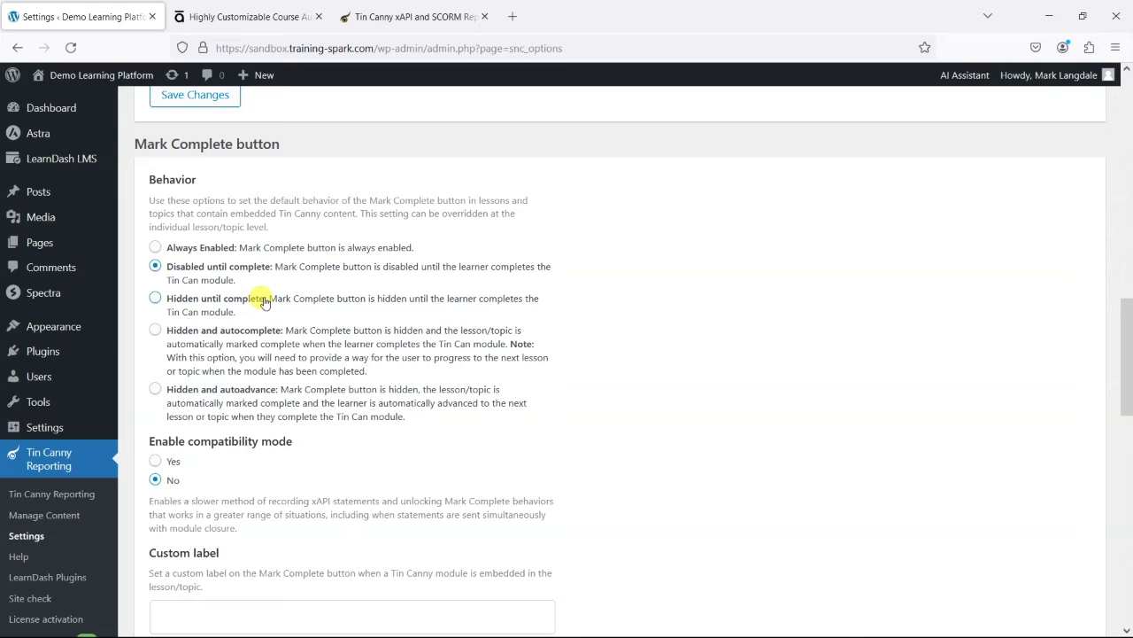
pyautogui.scroll(-3, 573, 379)
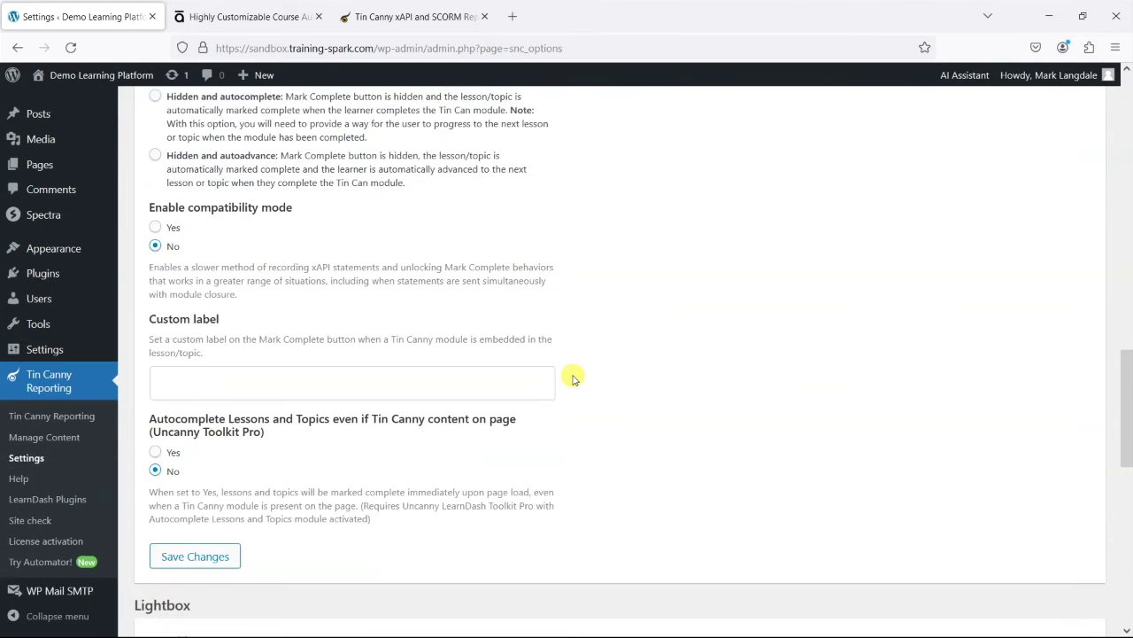
# Examine the Lightbox transition and size settings and the Reset data options on the Tin Canny settings page
pyautogui.scroll(-8, 629, 375)
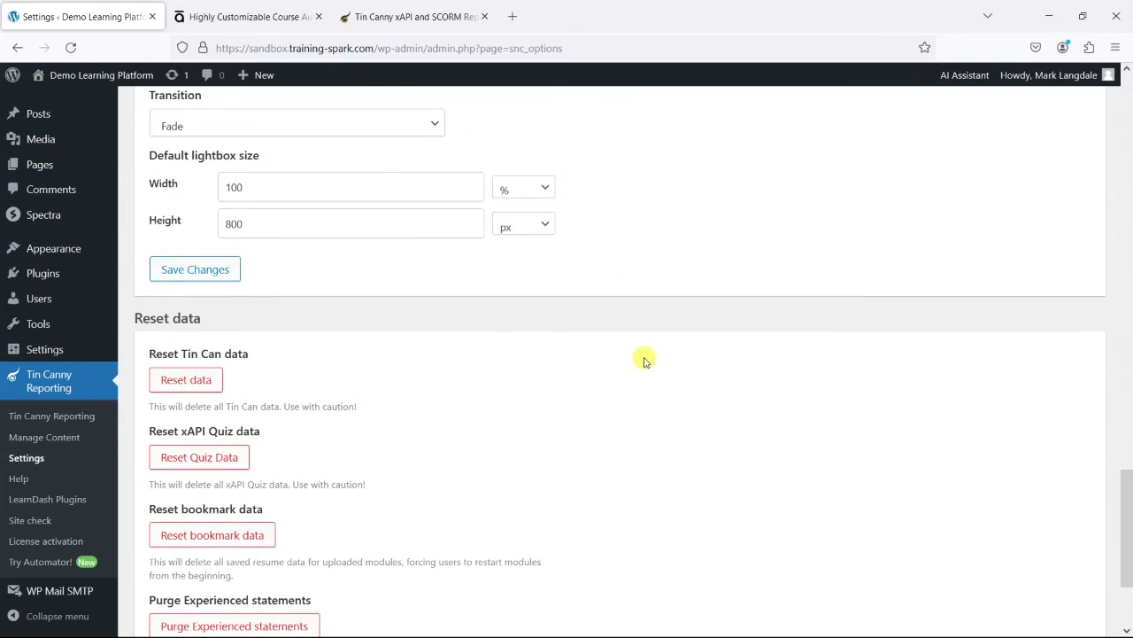
pyautogui.scroll(1, 549, 301)
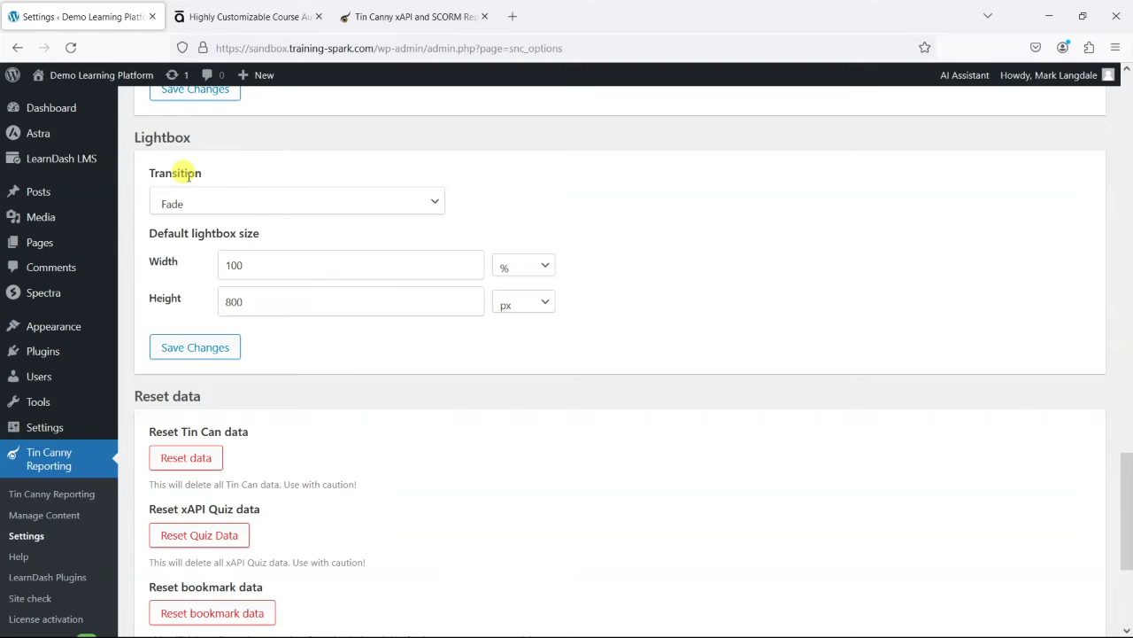
pyautogui.scroll(1, 372, 337)
pyautogui.scroll(-4, 399, 351)
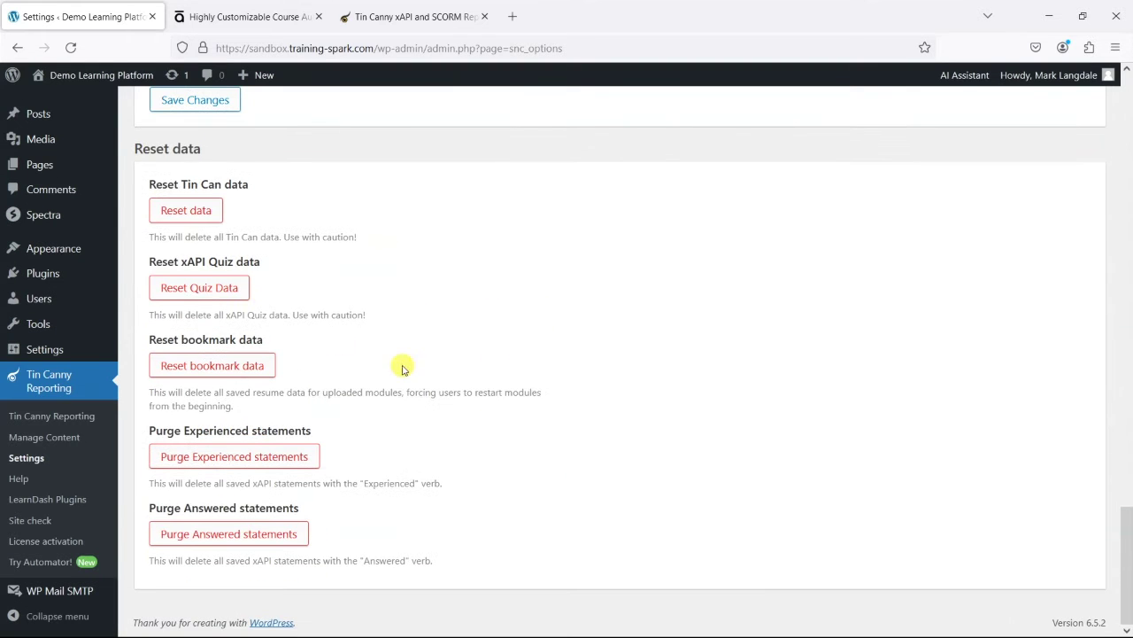
pyautogui.scroll(15, 476, 470)
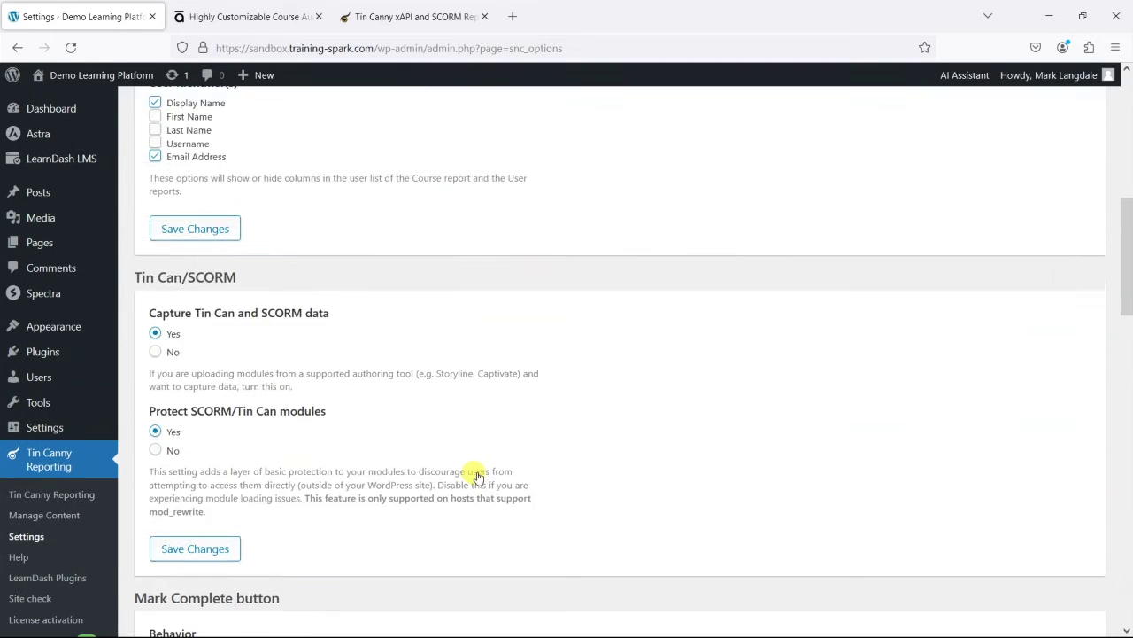
pyautogui.scroll(10, 475, 470)
# Upload SL360_LMS_SCORM_2004.zip from the Desktop as Tin Canny content and check its listed name and type
pyautogui.click(50, 515)
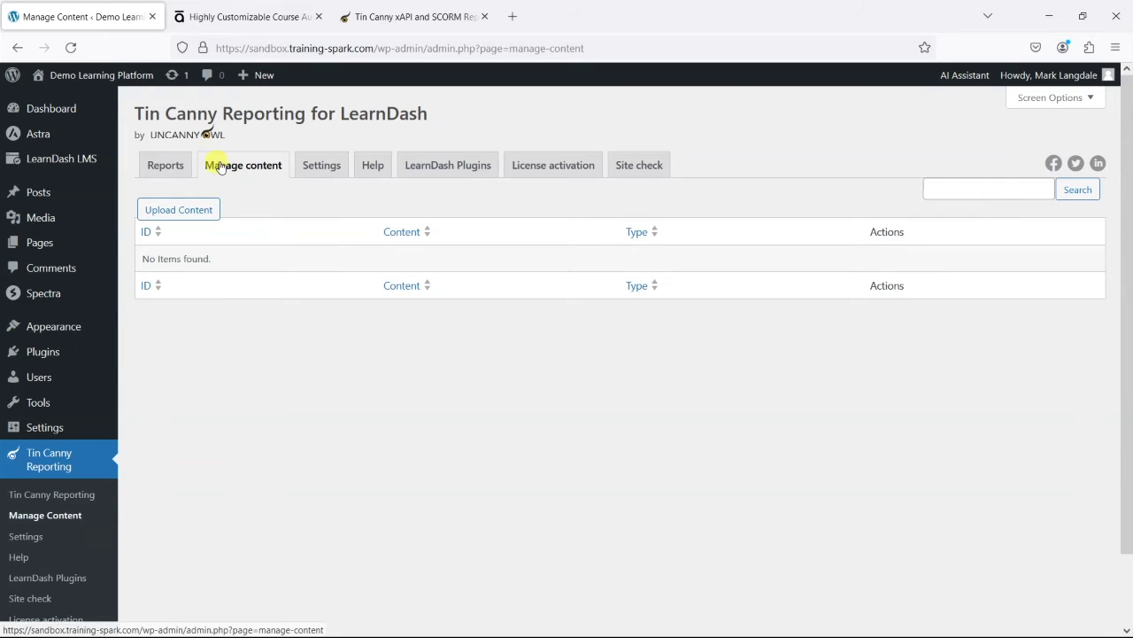
pyautogui.click(173, 213)
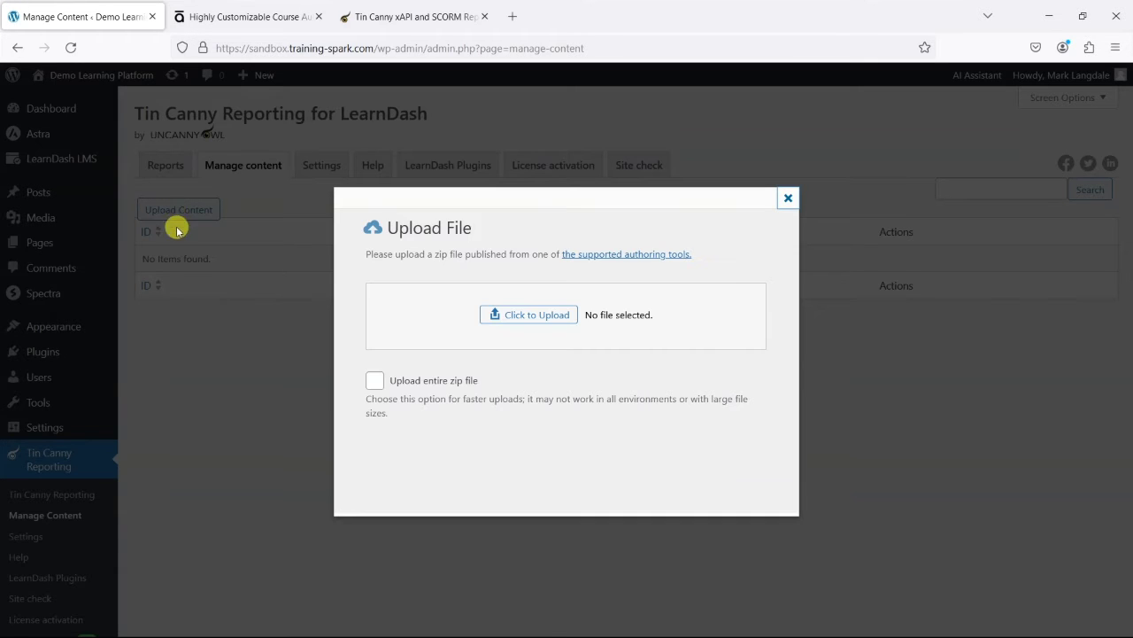
pyautogui.click(522, 316)
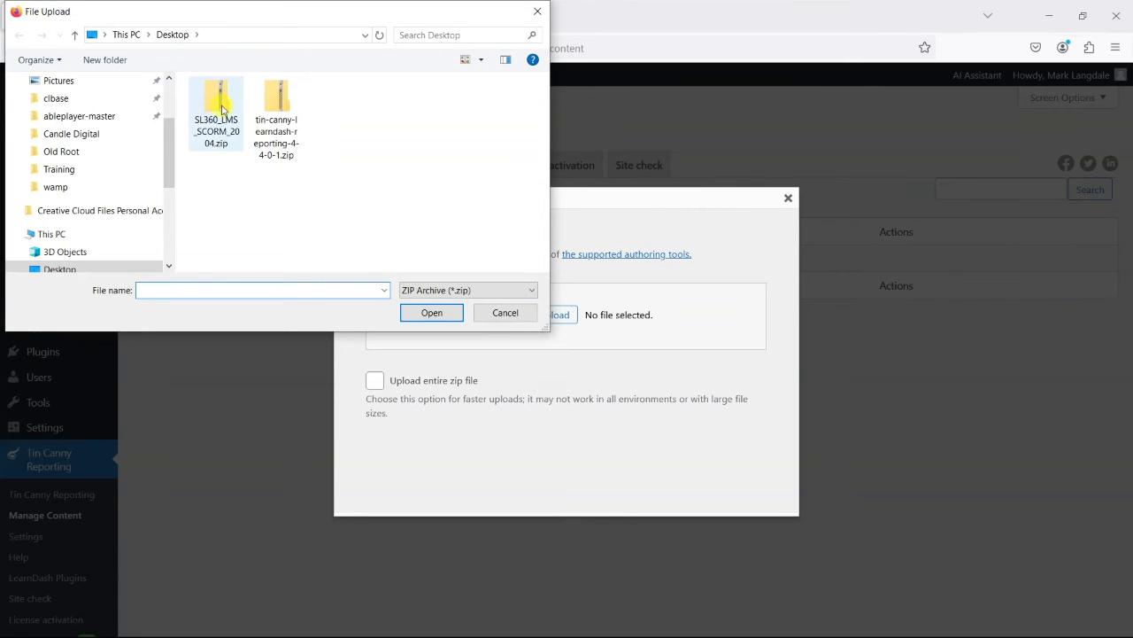
pyautogui.click(215, 101)
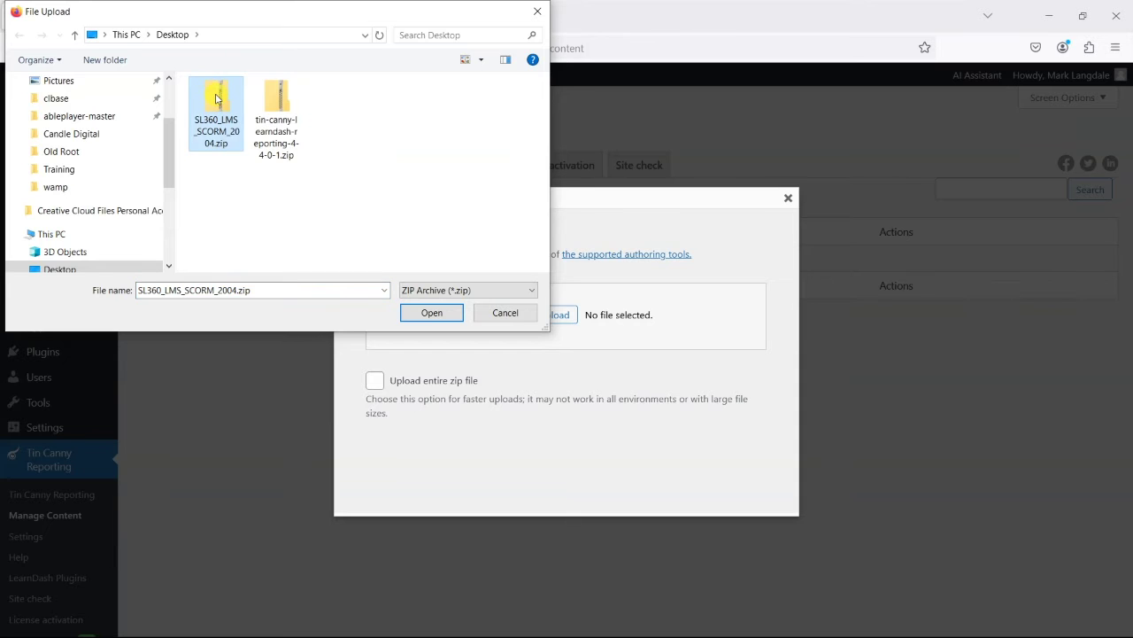
pyautogui.doubleClick(215, 101)
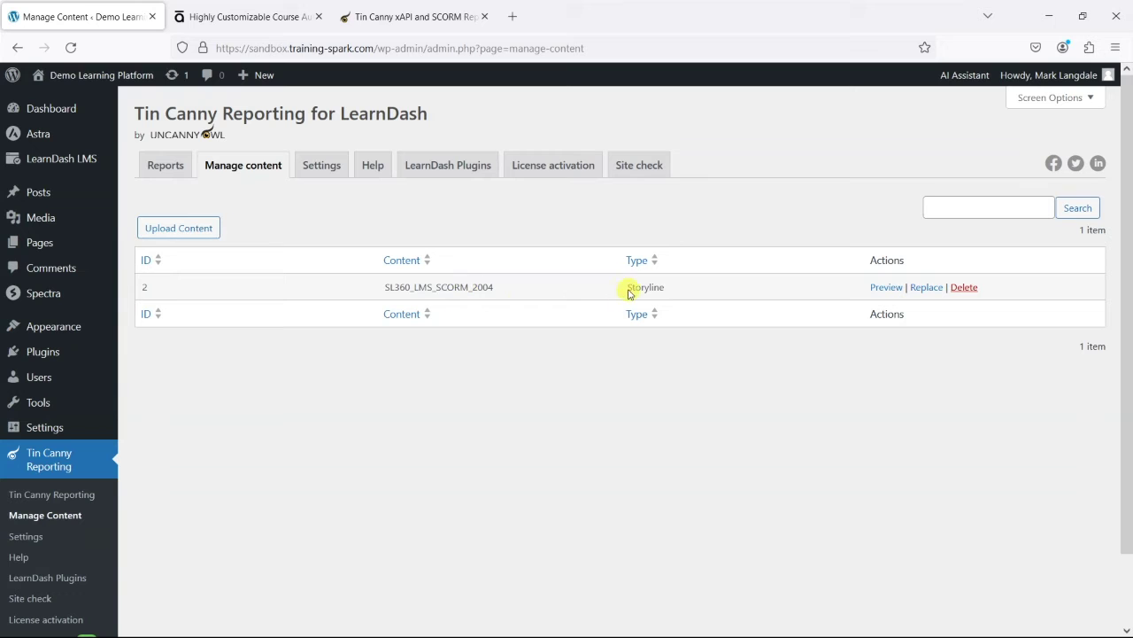
pyautogui.moveTo(623, 290); pyautogui.dragTo(678, 292)
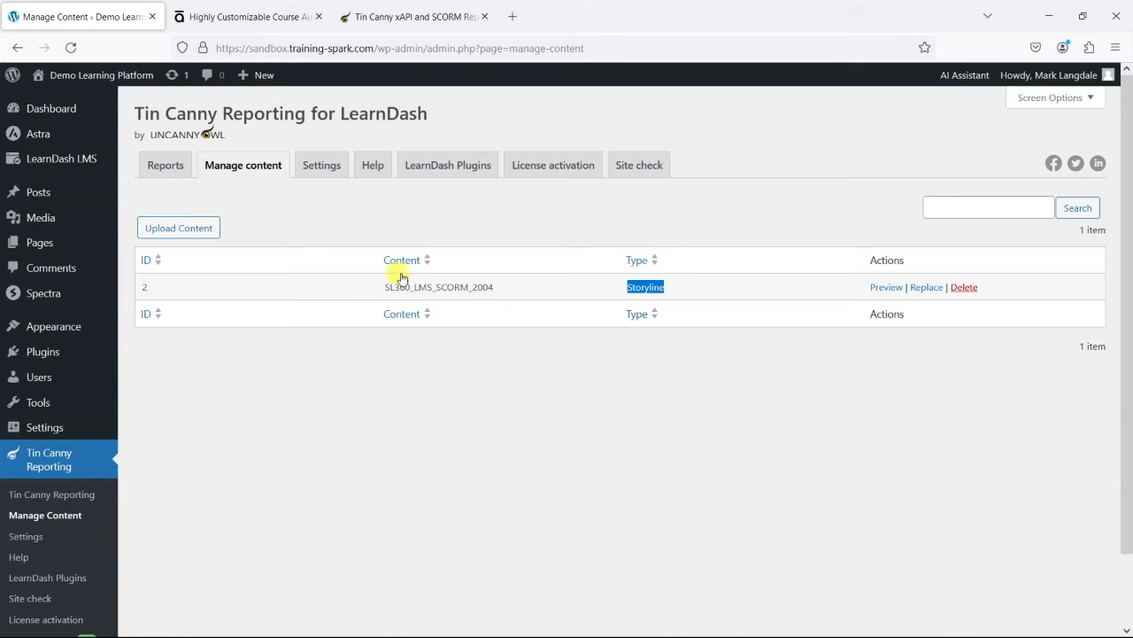
pyautogui.moveTo(374, 286); pyautogui.dragTo(505, 299)
pyautogui.click(788, 385)
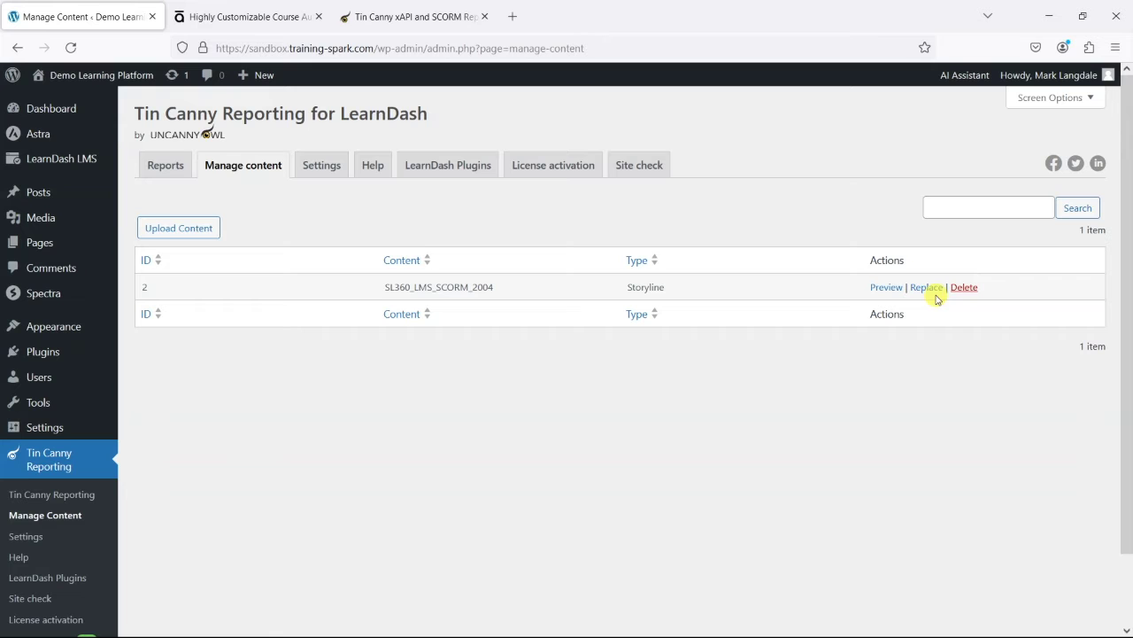
# Preview the SL360_LMS_SCORM_2004 module and go through its Welcome, Title, Instructions and Objectives slides
pyautogui.click(885, 288)
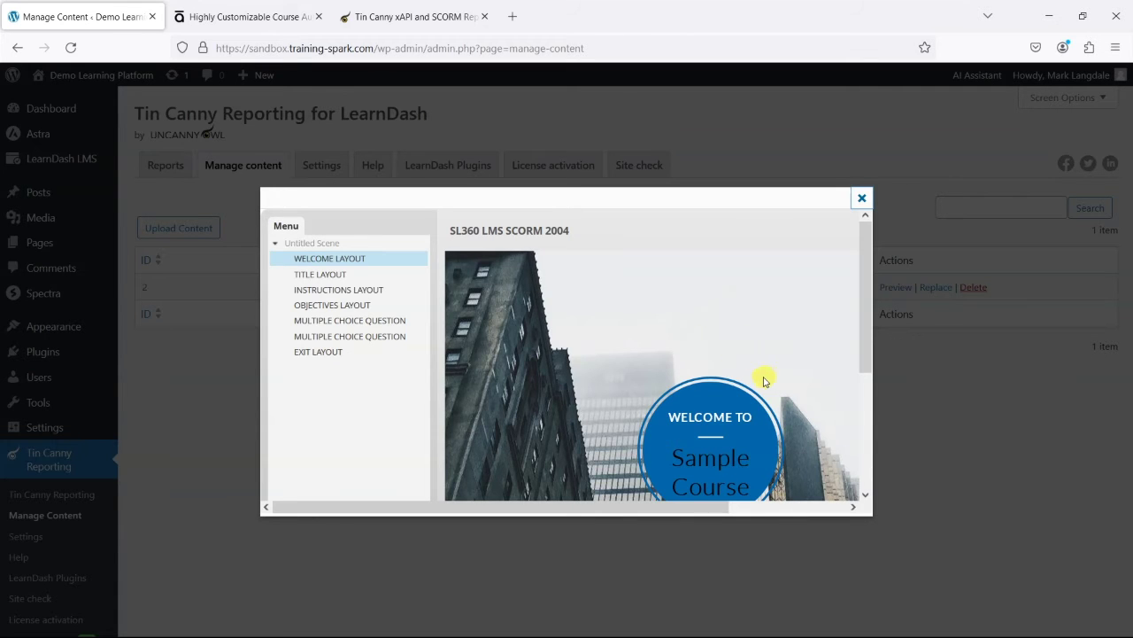
pyautogui.scroll(-3, 765, 380)
pyautogui.moveTo(670, 508); pyautogui.dragTo(805, 509)
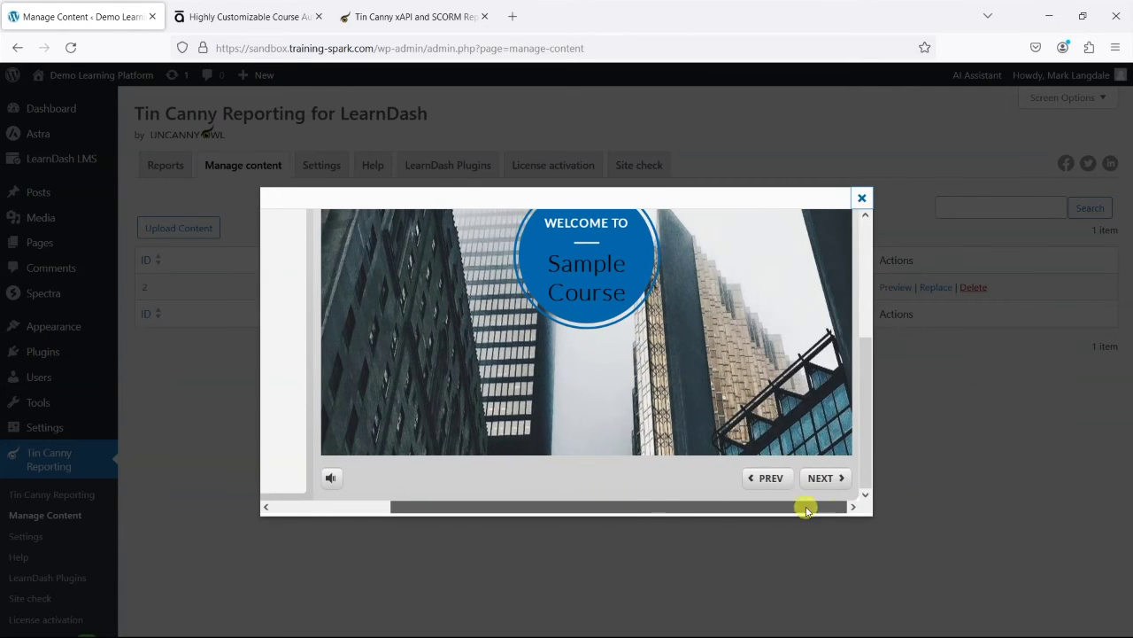
pyautogui.click(306, 274)
pyautogui.scroll(-3, 622, 385)
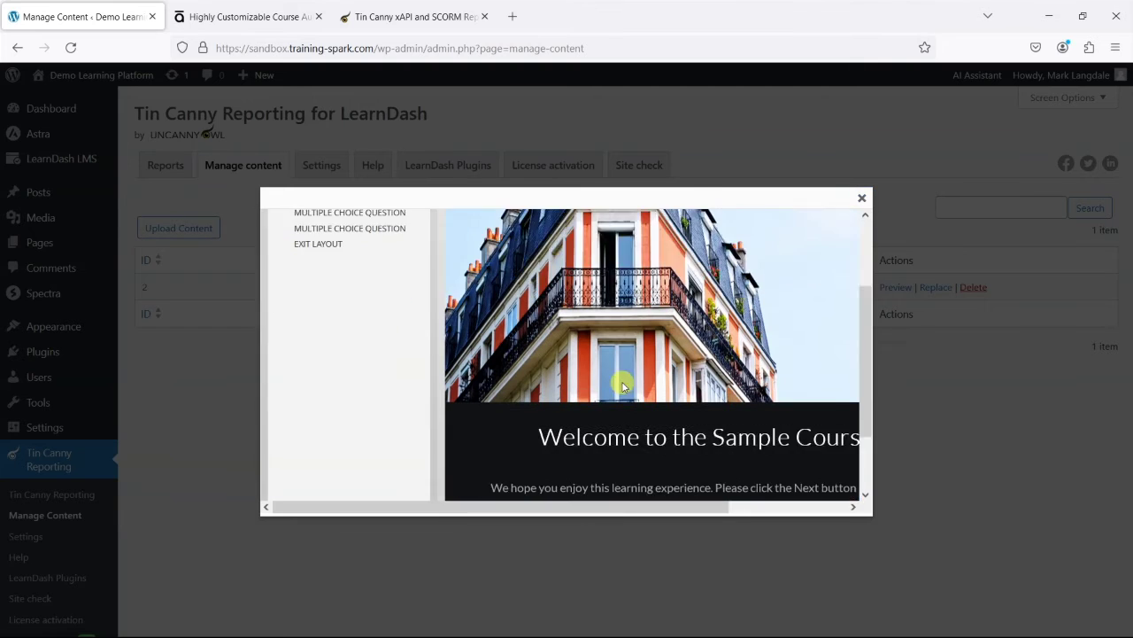
pyautogui.scroll(-3, 623, 385)
pyautogui.moveTo(645, 506); pyautogui.dragTo(815, 524)
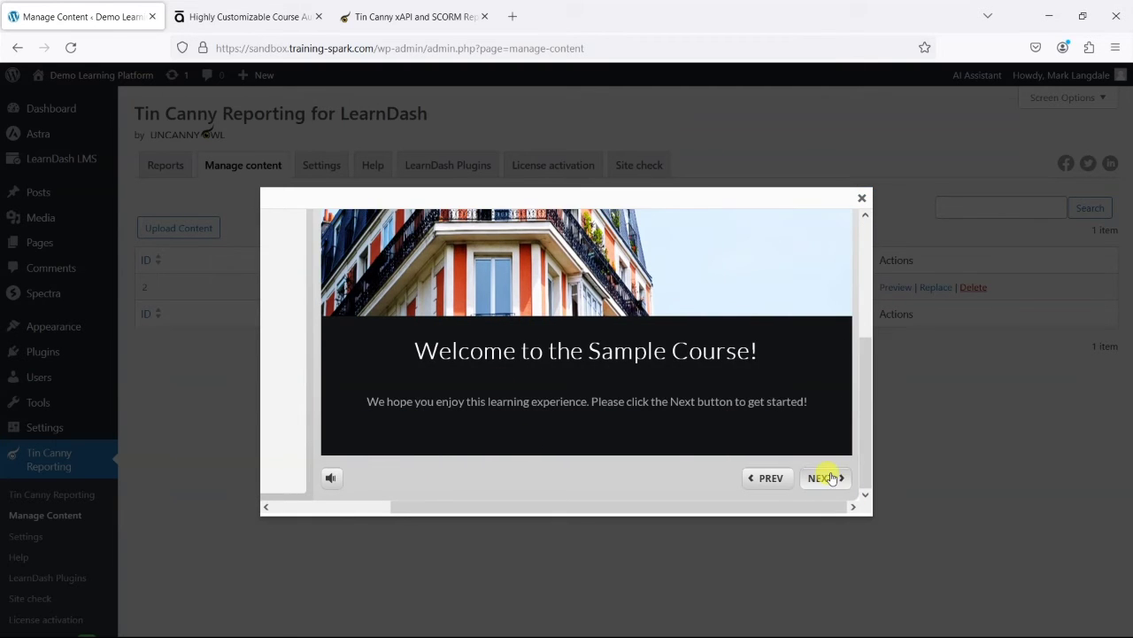
pyautogui.click(829, 478)
pyautogui.scroll(-3, 704, 445)
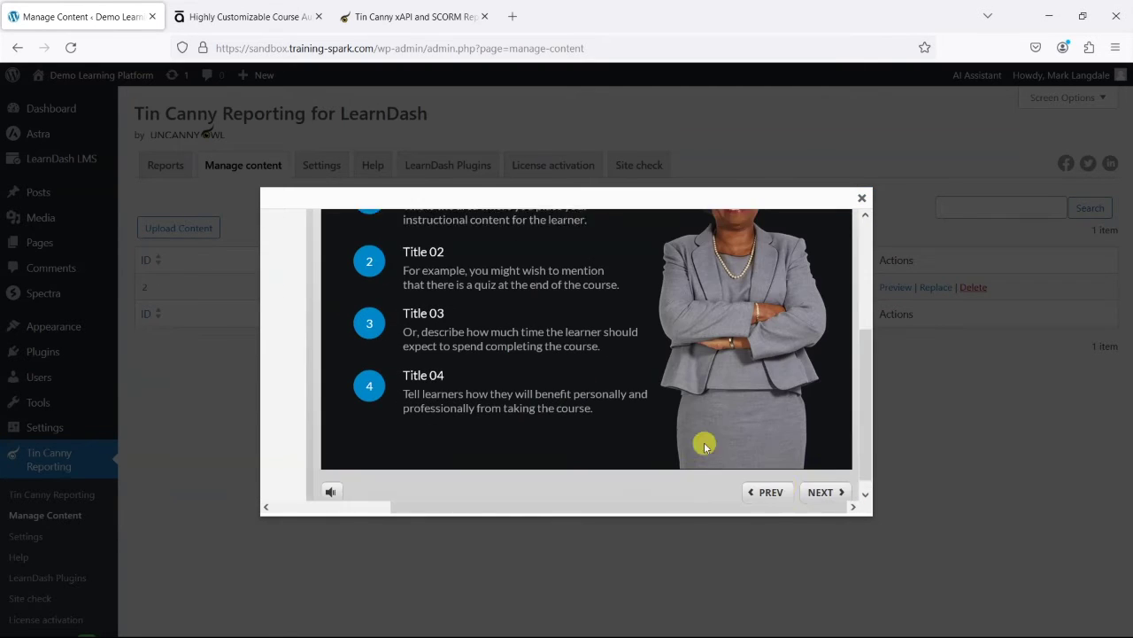
pyautogui.click(828, 479)
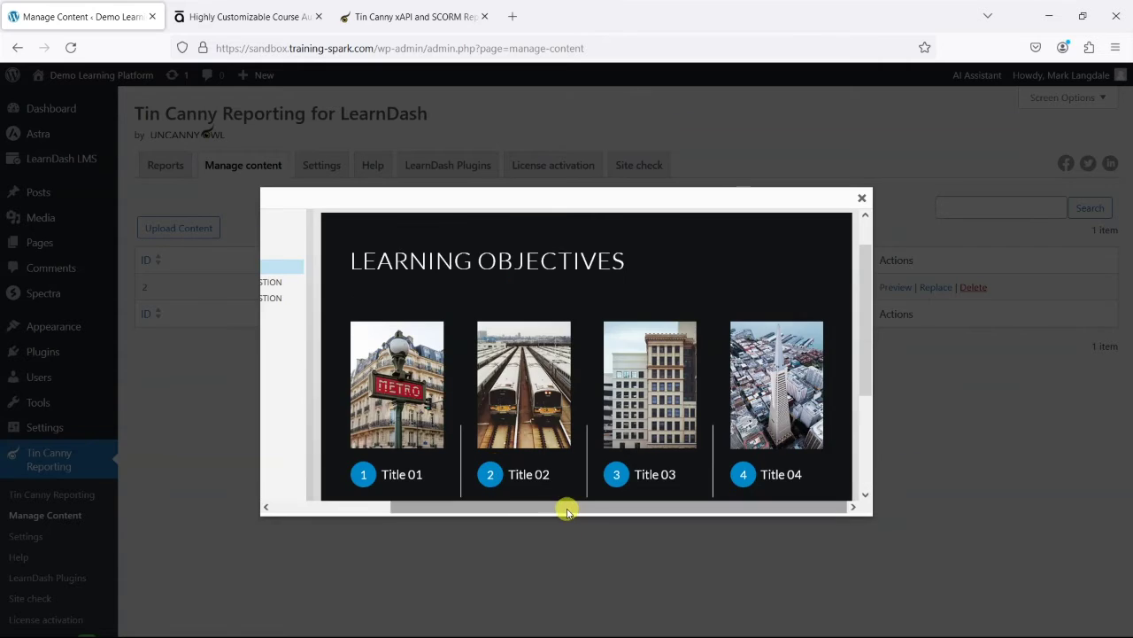
# View both multiple choice questions, selecting Correct in the first, view the Exit Layout slide and close the preview
pyautogui.moveTo(566, 512); pyautogui.dragTo(449, 510)
pyautogui.click(366, 281)
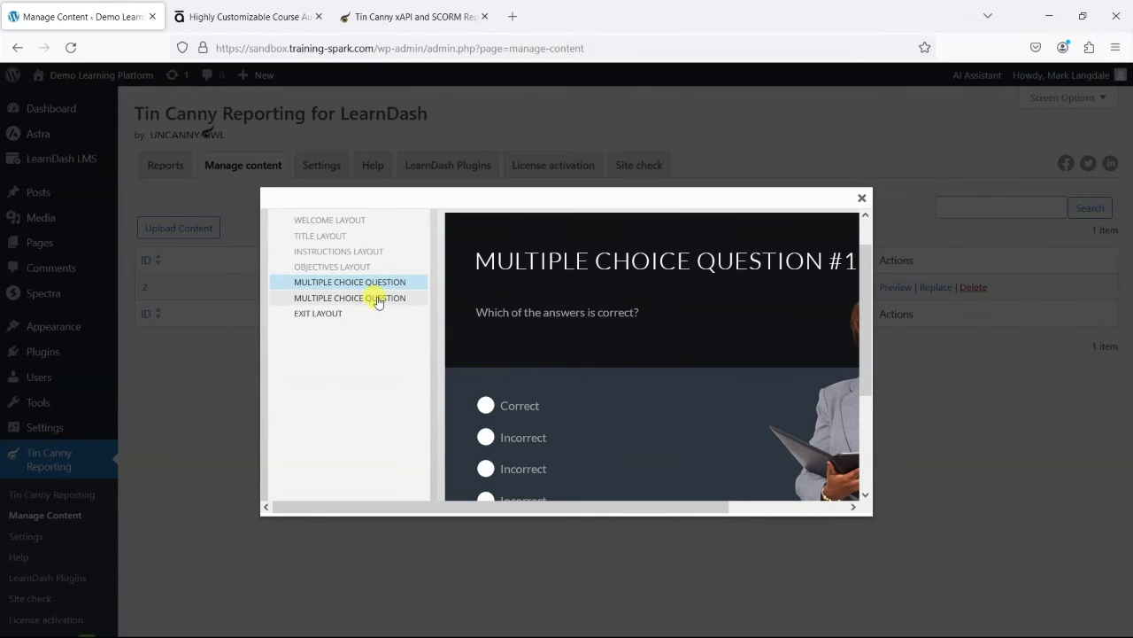
pyautogui.scroll(-3, 554, 370)
pyautogui.click(486, 250)
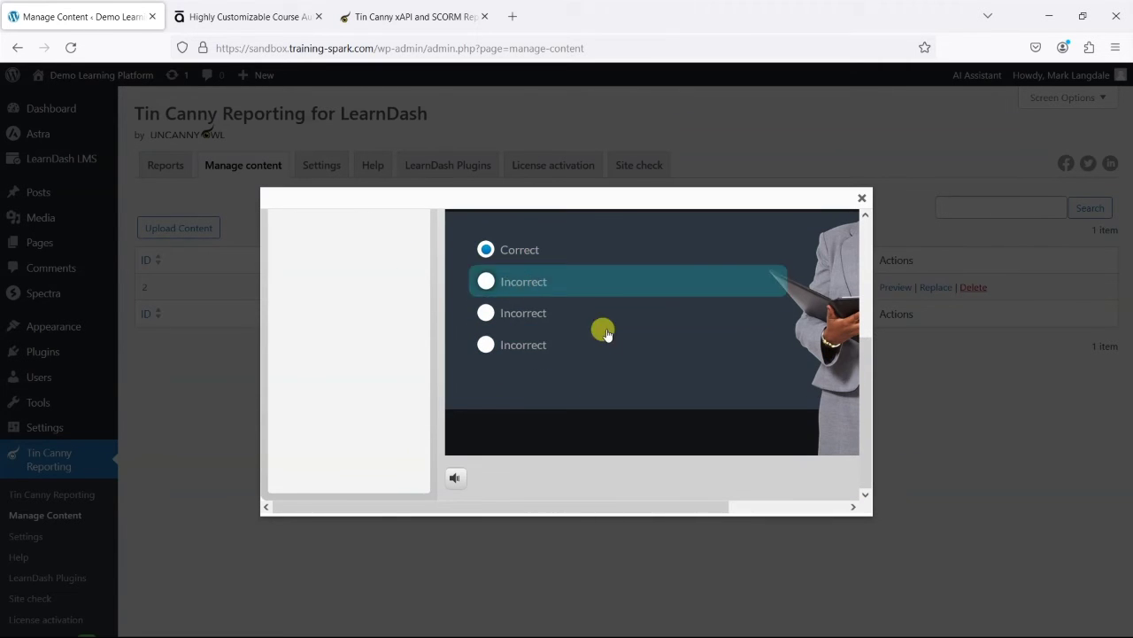
pyautogui.click(348, 336)
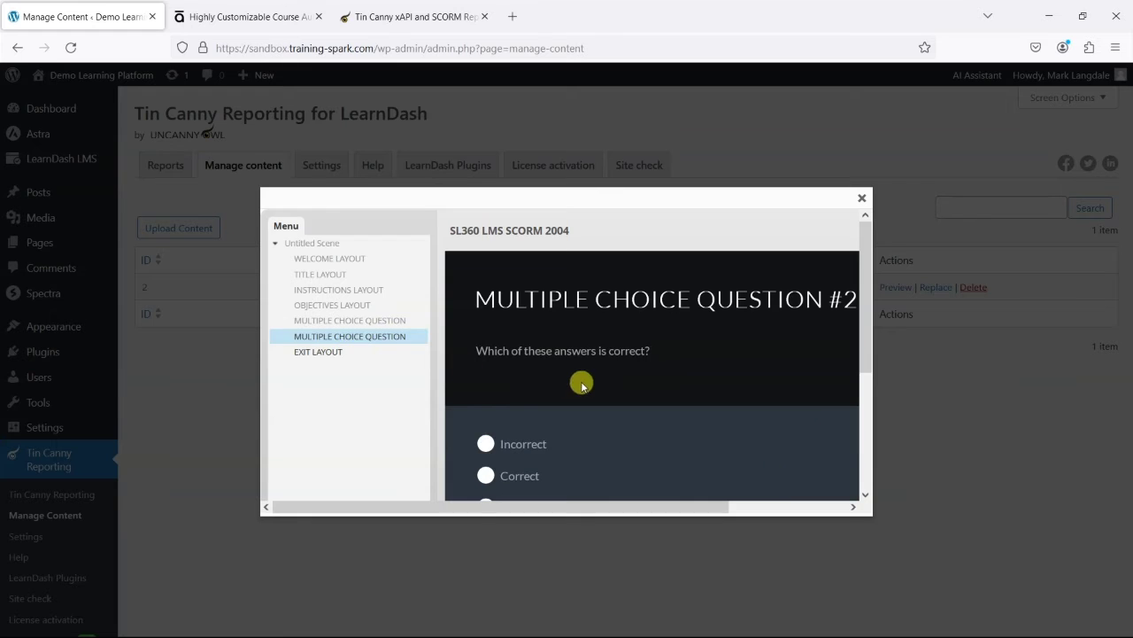
pyautogui.scroll(-3, 558, 407)
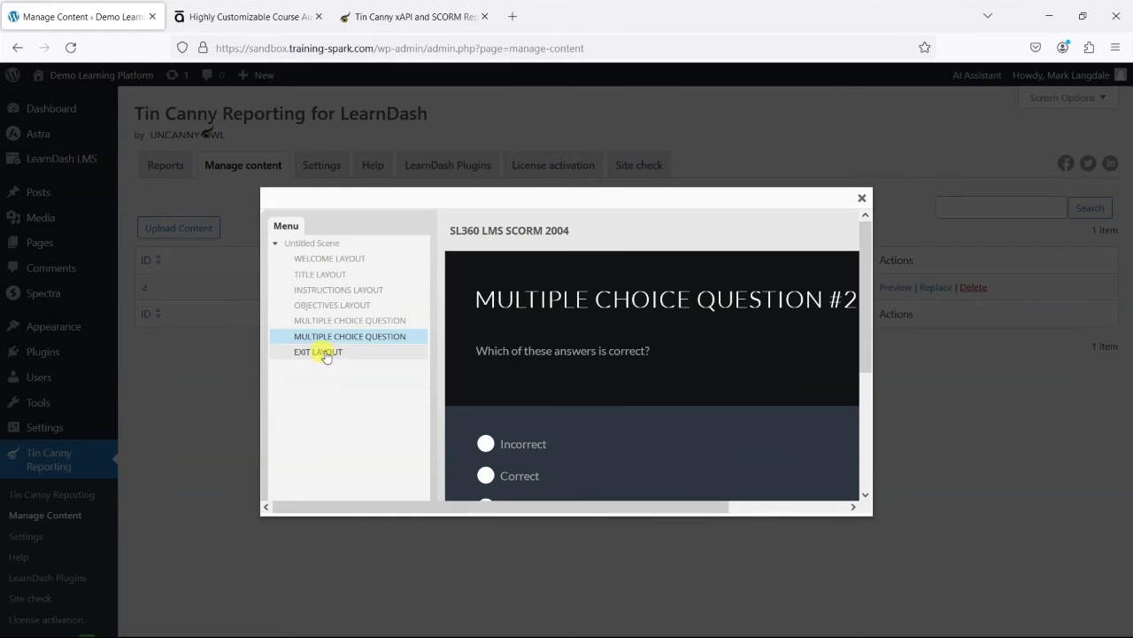
pyautogui.click(325, 353)
pyautogui.scroll(-3, 361, 321)
pyautogui.scroll(-1, 619, 345)
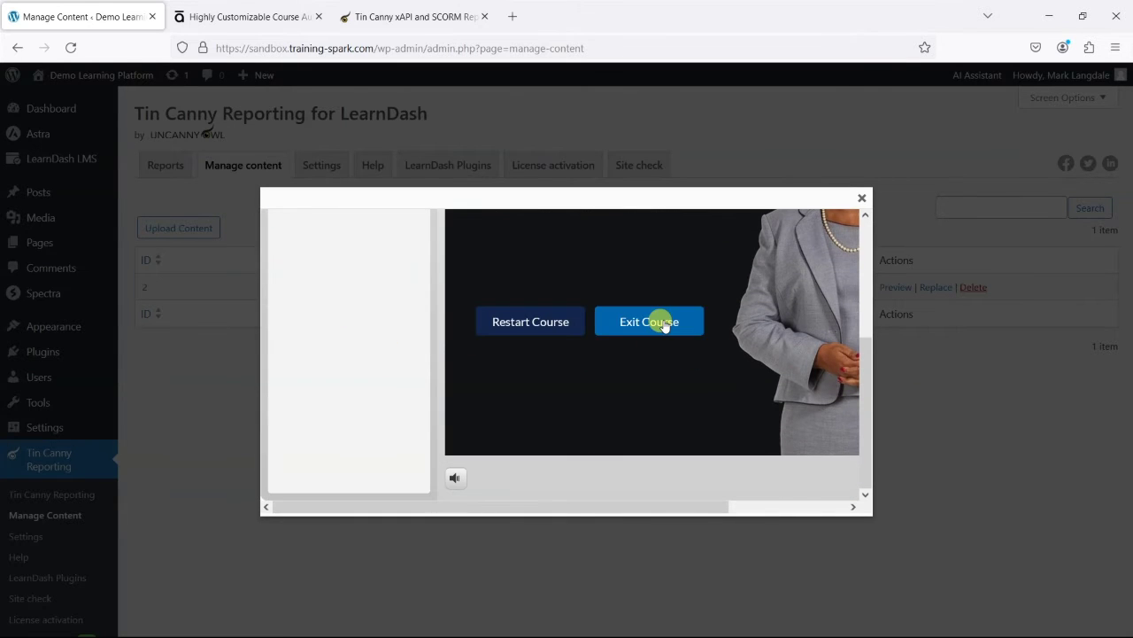
pyautogui.click(856, 198)
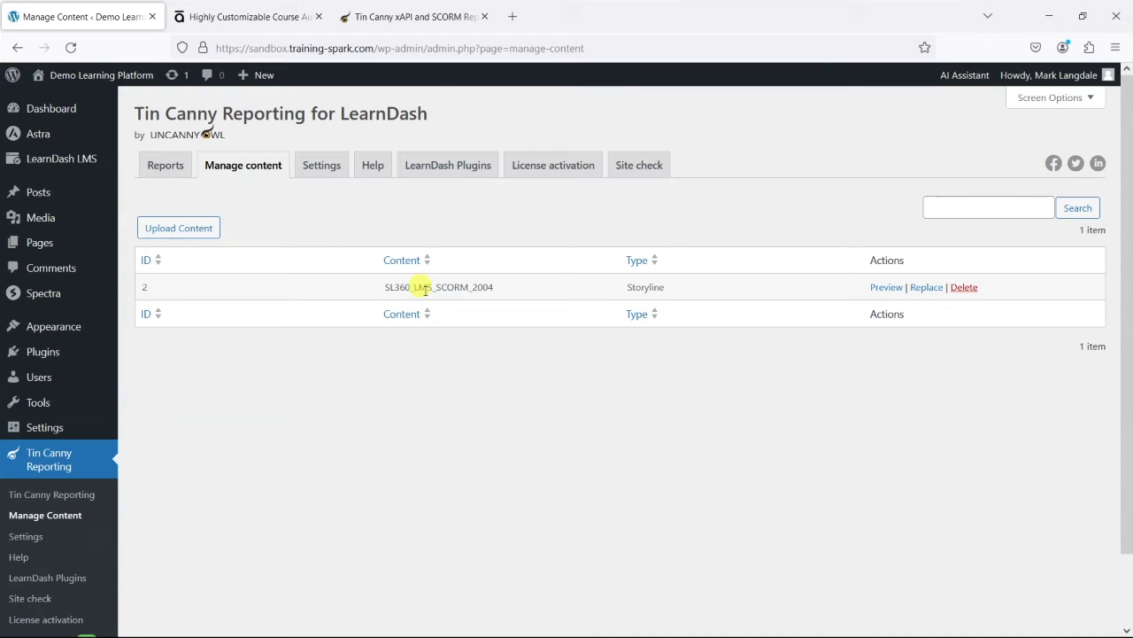
# Visit the live site and open the Ketogenic Diet For Weight-loss lesson of the Healthy Eating for Healthy Life course
pyautogui.moveTo(101, 77)
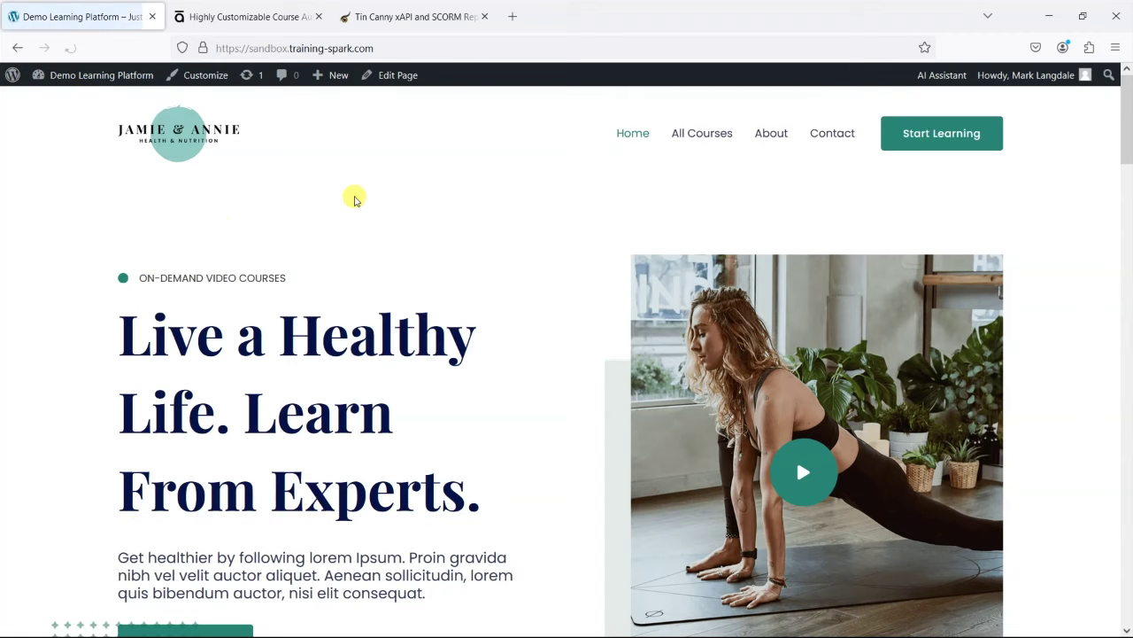
pyautogui.click(695, 135)
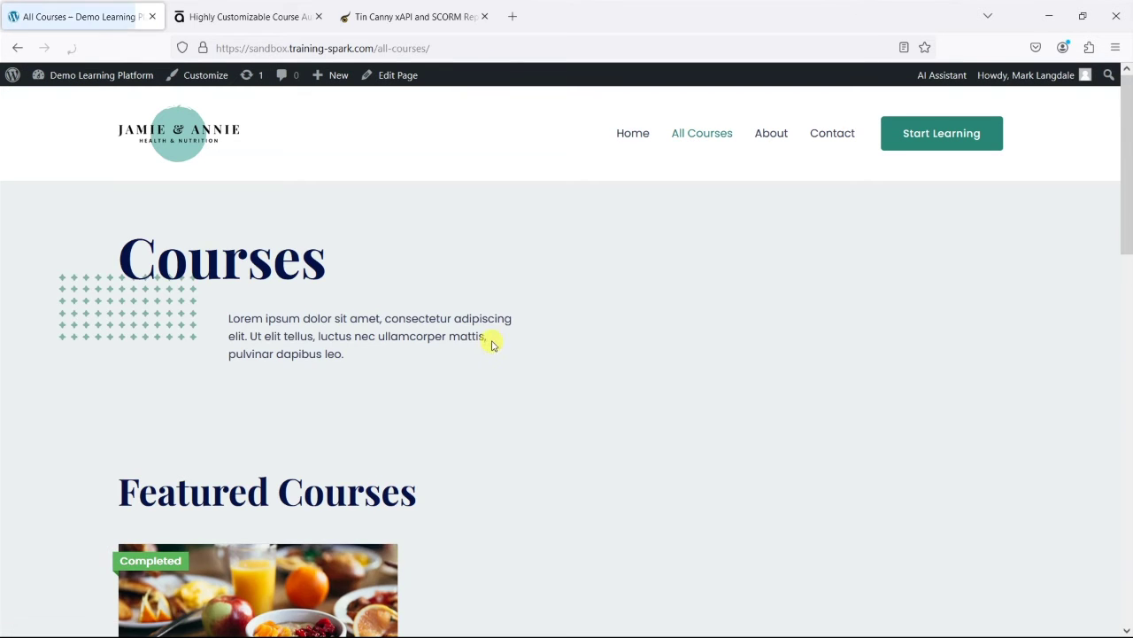
pyautogui.scroll(-3, 187, 410)
pyautogui.click(257, 506)
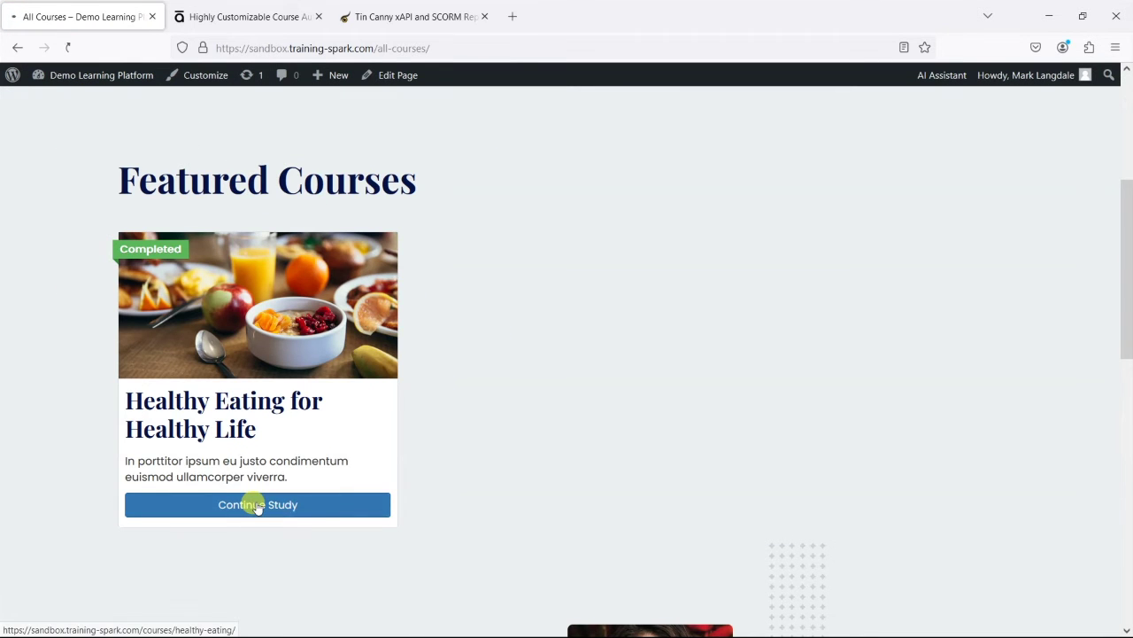
pyautogui.scroll(-10, 397, 398)
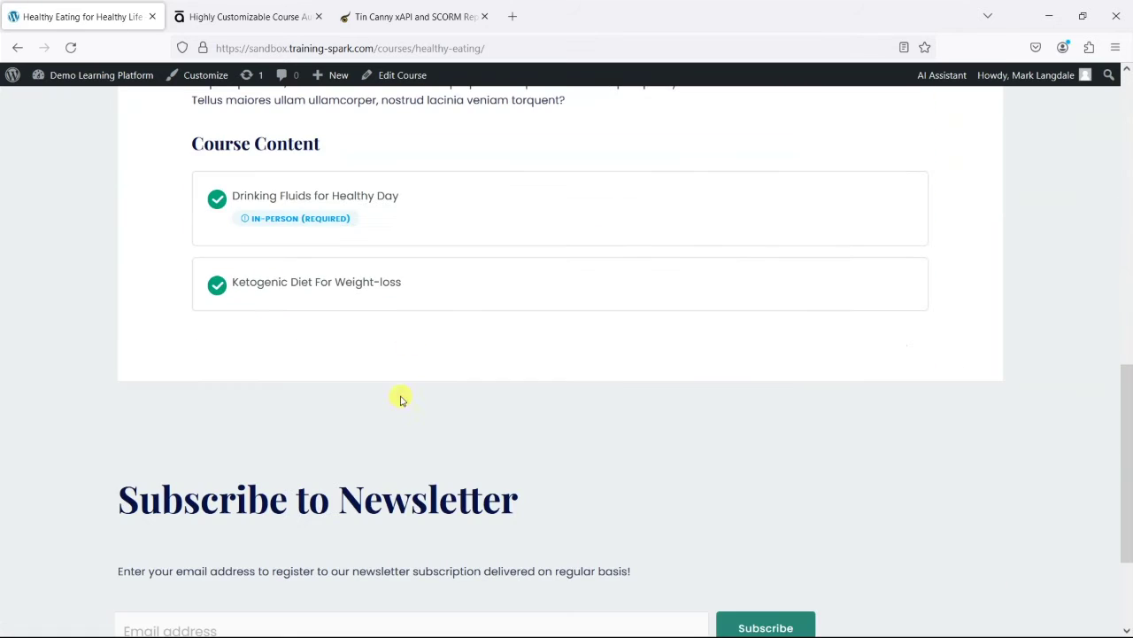
pyautogui.click(312, 277)
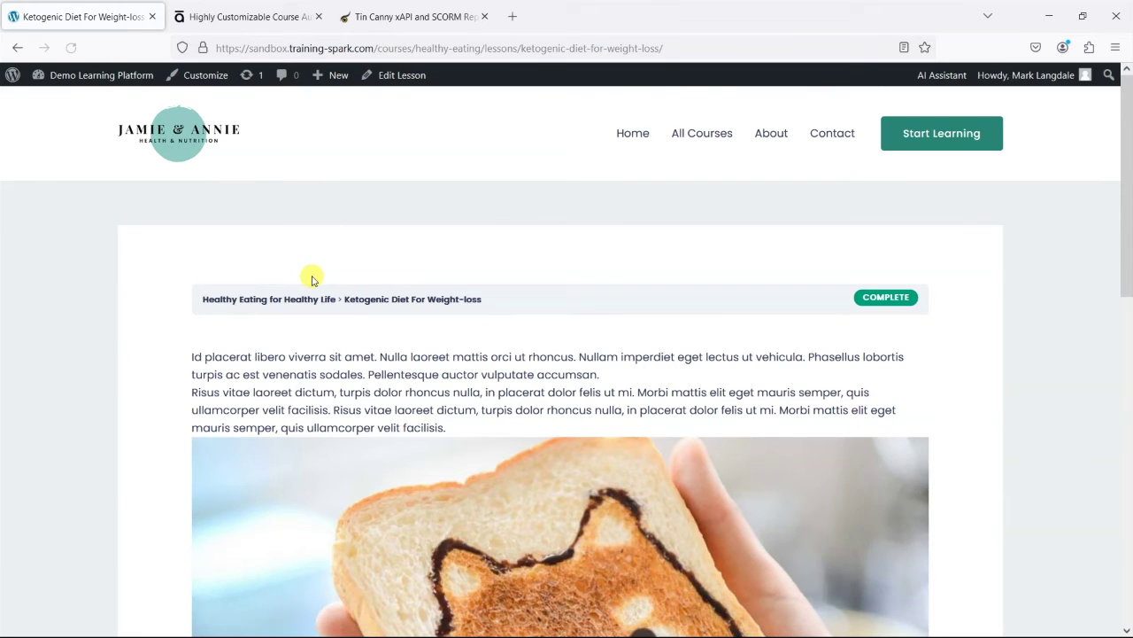
pyautogui.scroll(-5, 398, 305)
pyautogui.scroll(3, 453, 339)
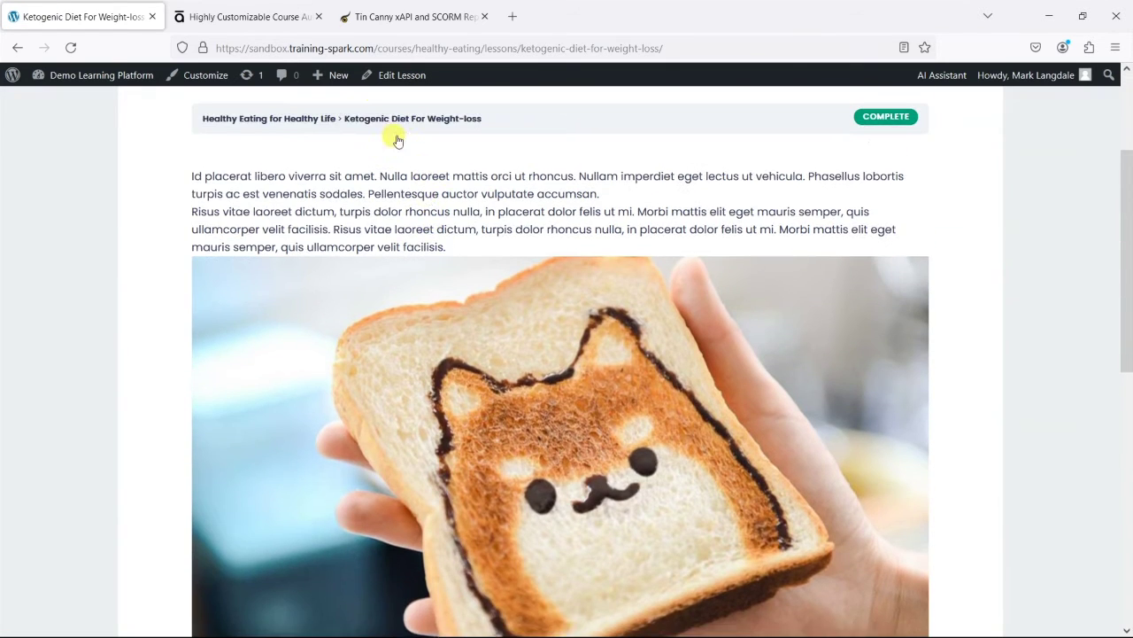
# Open the Ketogenic Diet For Weight-loss lesson for editing and add a Tin Canny Content block below the bread image
pyautogui.click(403, 75)
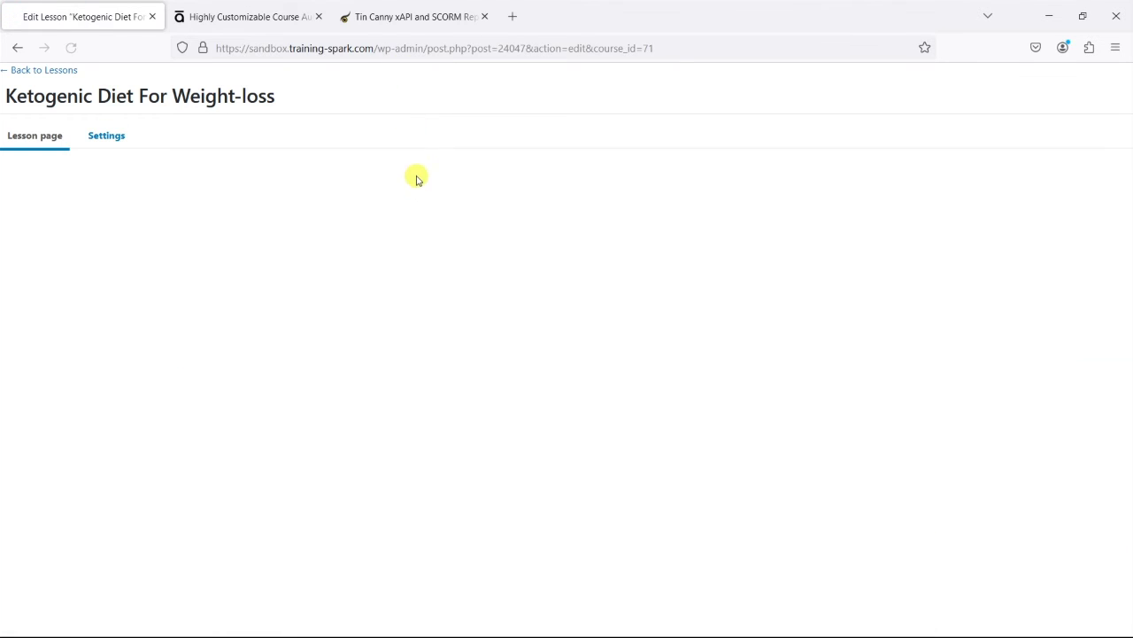
pyautogui.scroll(-3, 614, 335)
pyautogui.scroll(-3, 614, 334)
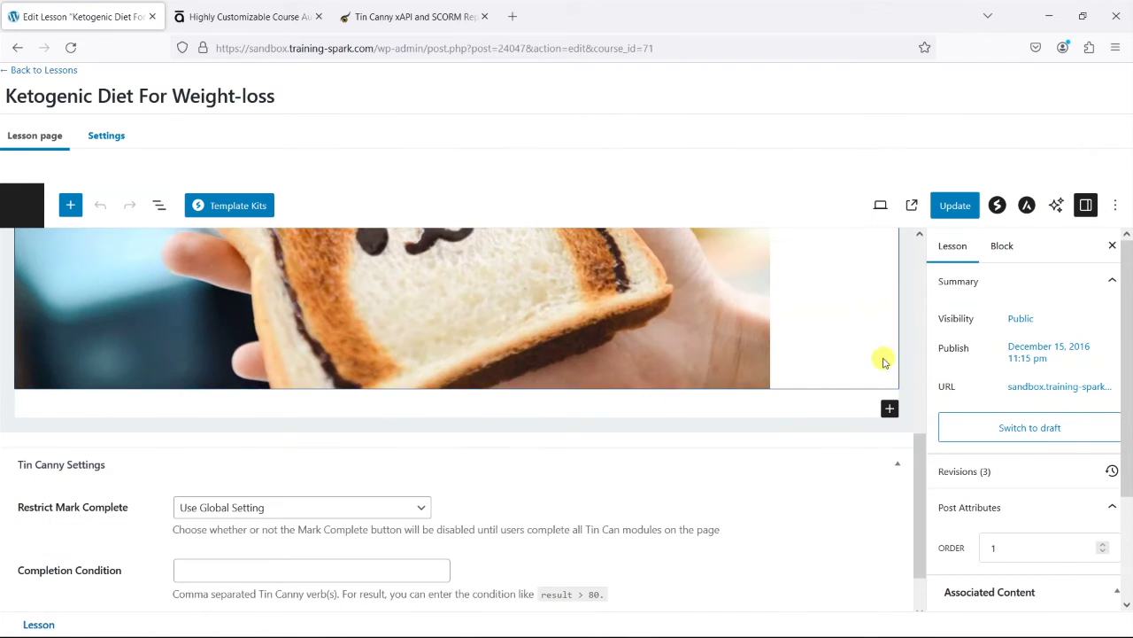
pyautogui.scroll(2, 423, 286)
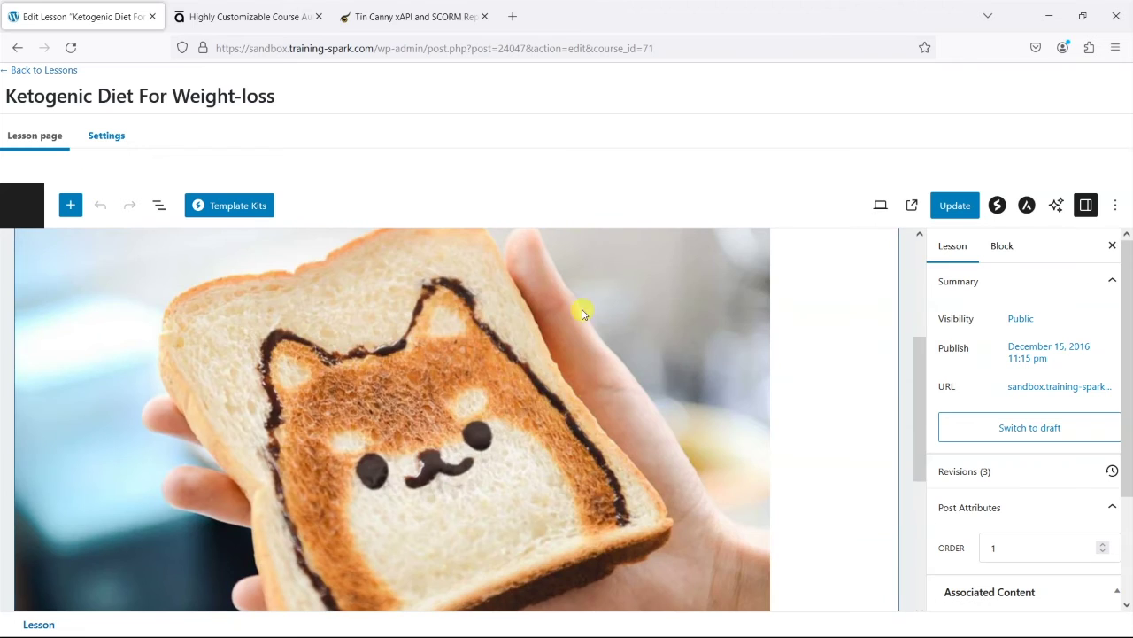
pyautogui.scroll(-3, 673, 387)
pyautogui.scroll(2, 890, 509)
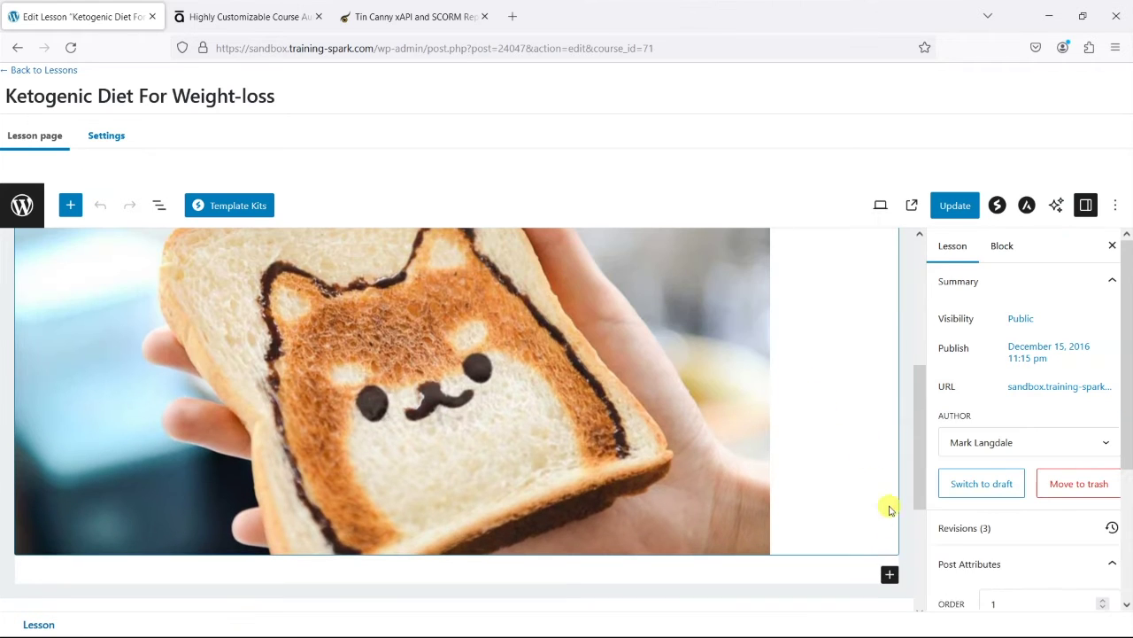
pyautogui.click(889, 576)
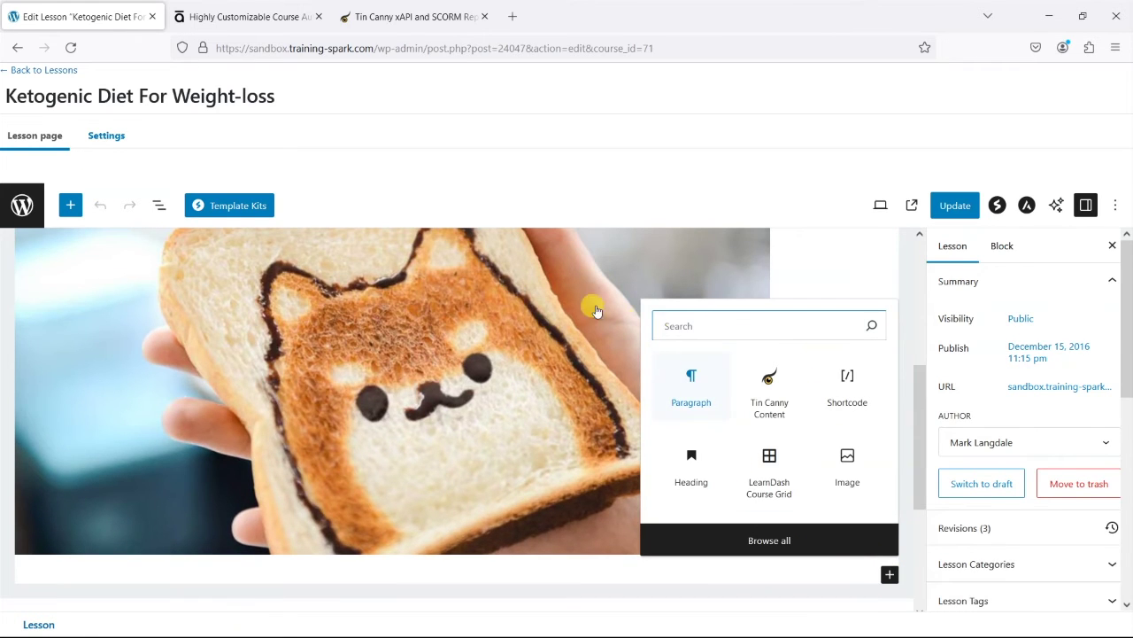
pyautogui.scroll(1, 287, 235)
pyautogui.scroll(3, 287, 235)
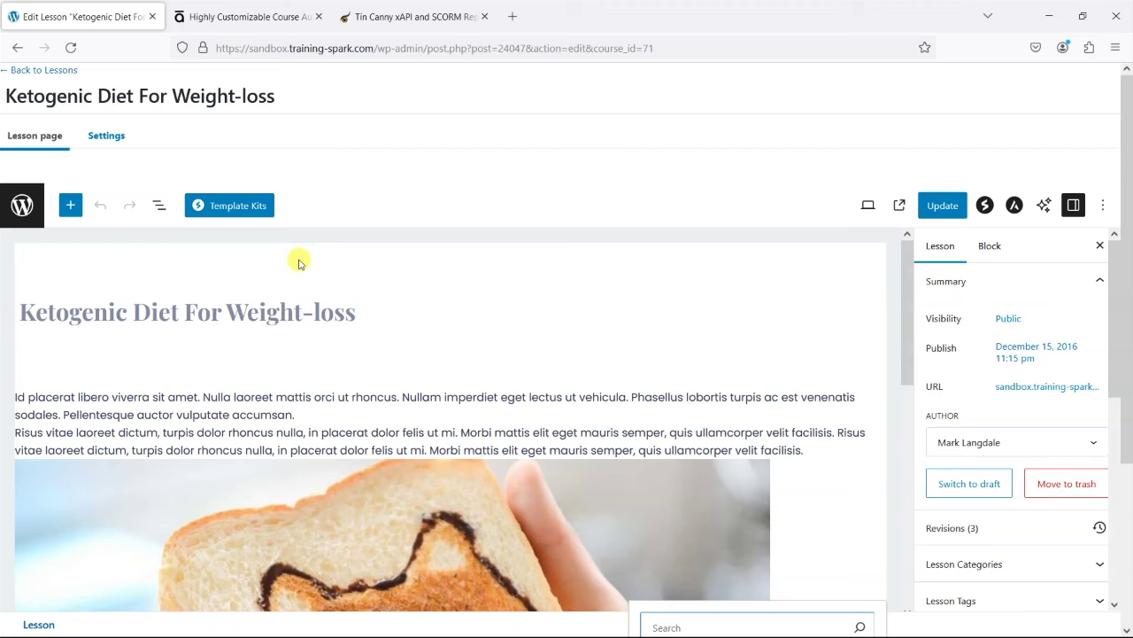
pyautogui.scroll(-5, 483, 275)
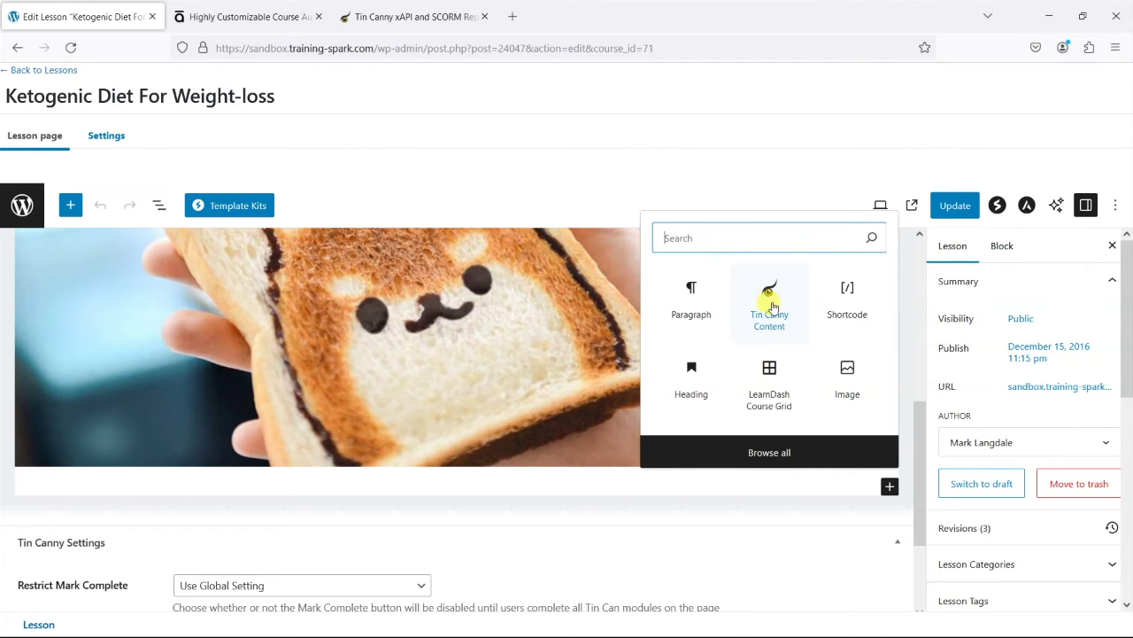
pyautogui.write('Tin C')
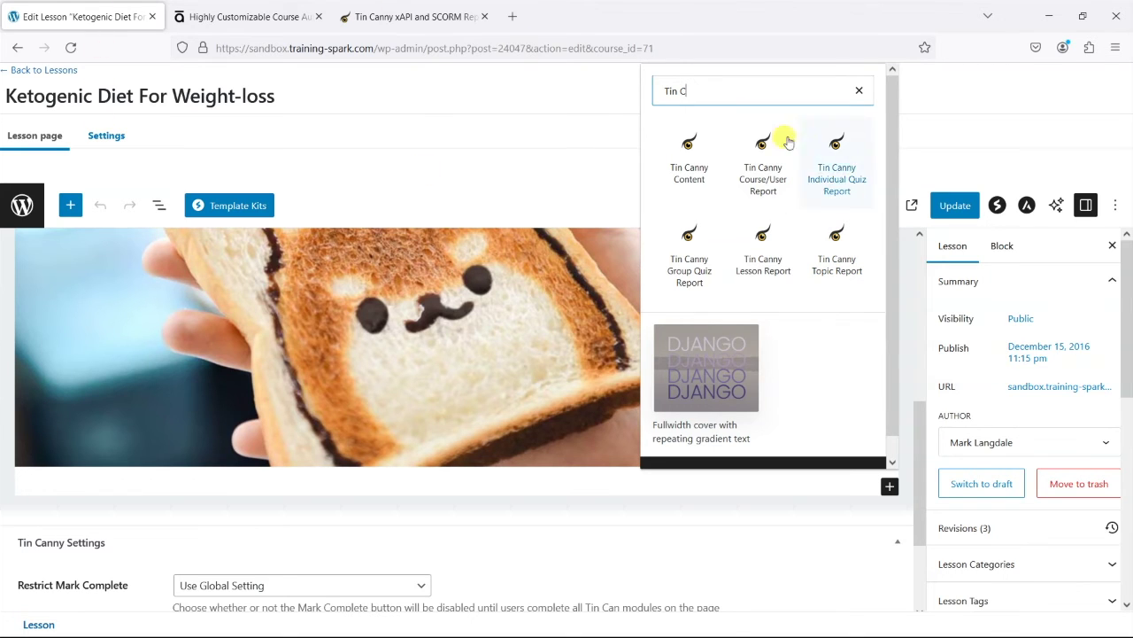
pyautogui.click(689, 153)
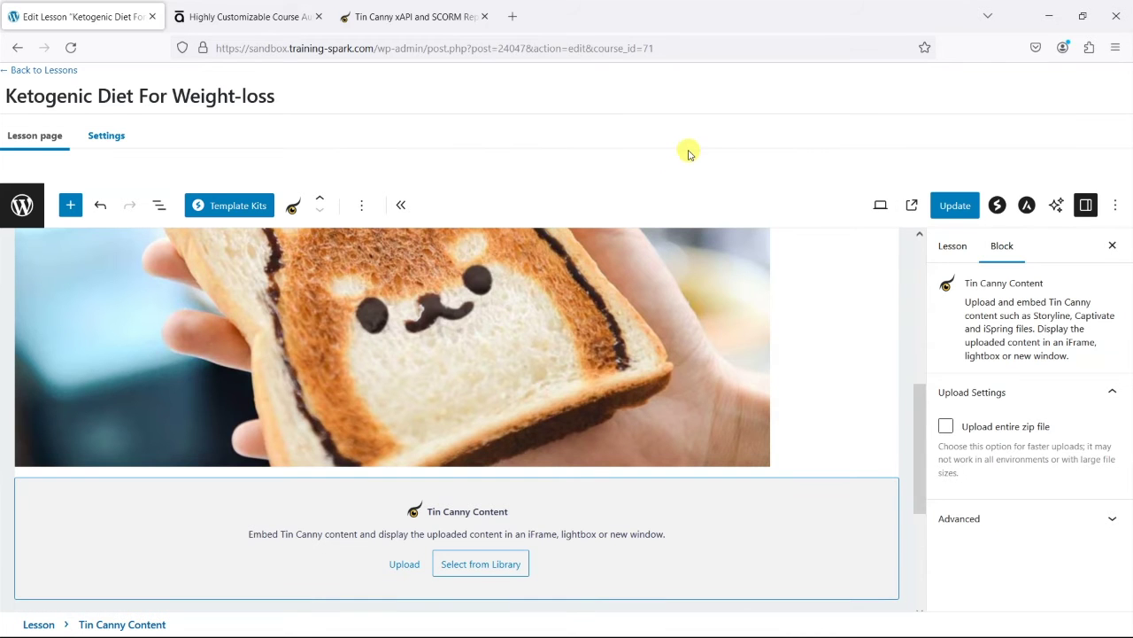
# Fill the Tin Canny Content block with SL360_LMS_SCORM_2004 from the content library
pyautogui.scroll(-3, 584, 408)
pyautogui.scroll(1, 589, 430)
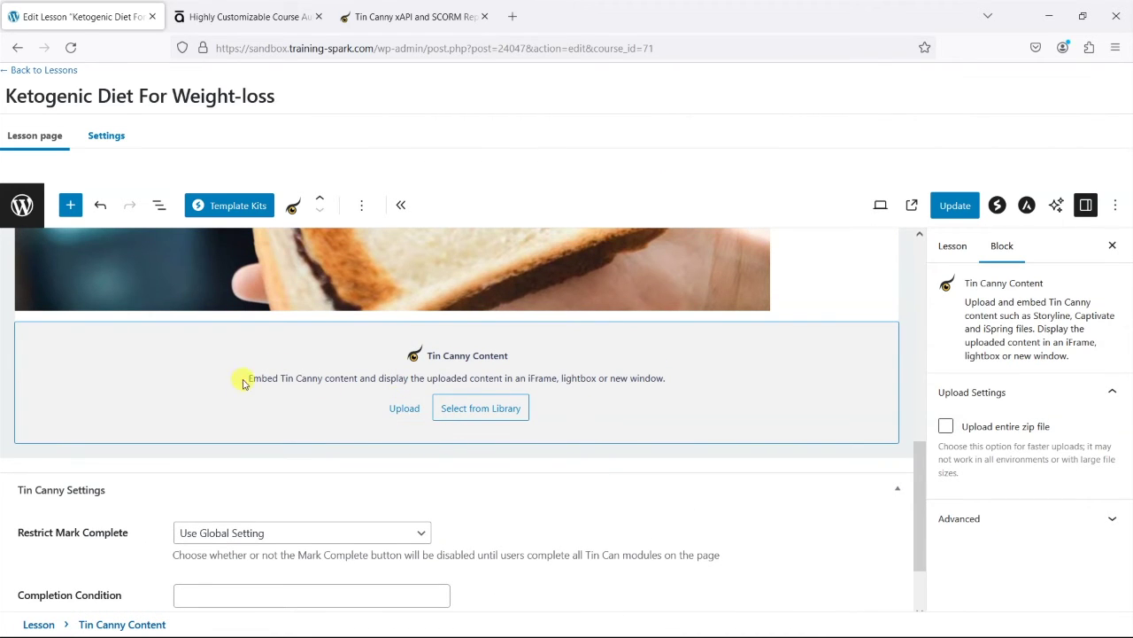
pyautogui.click(480, 408)
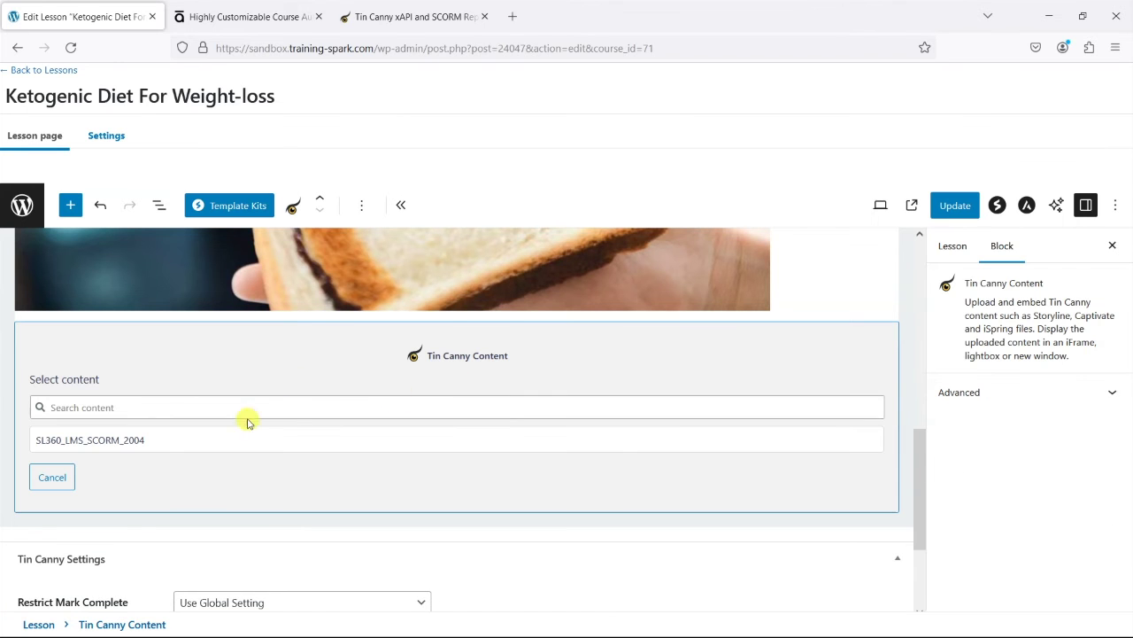
pyautogui.click(59, 440)
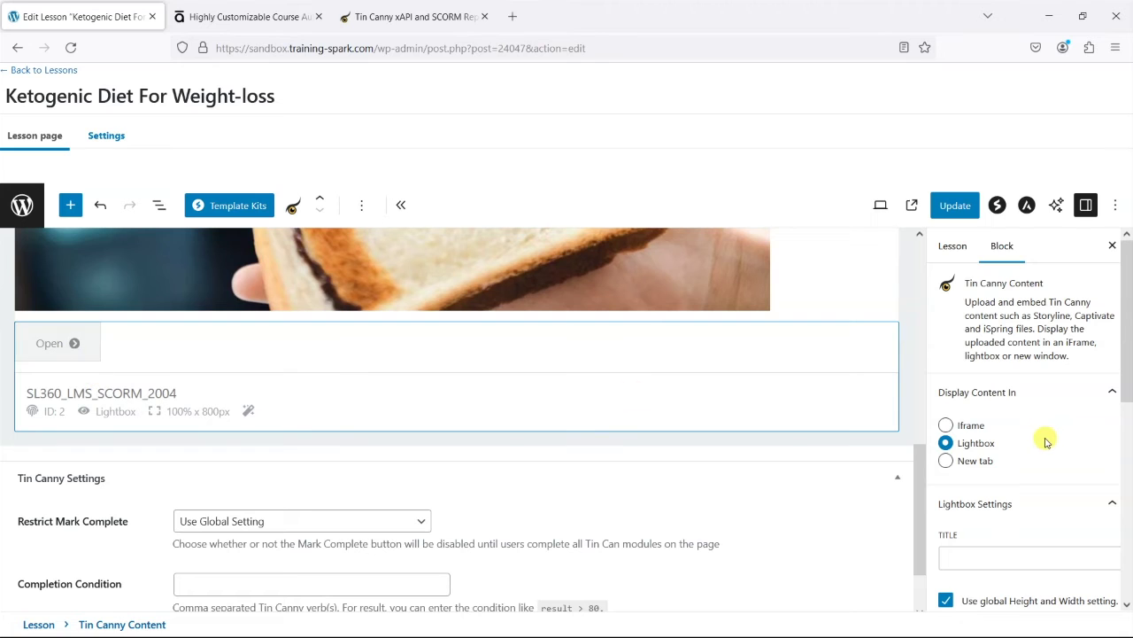
# Try the Iframe and New tab display options for the module and set it back to Lightbox
pyautogui.scroll(-1, 1042, 437)
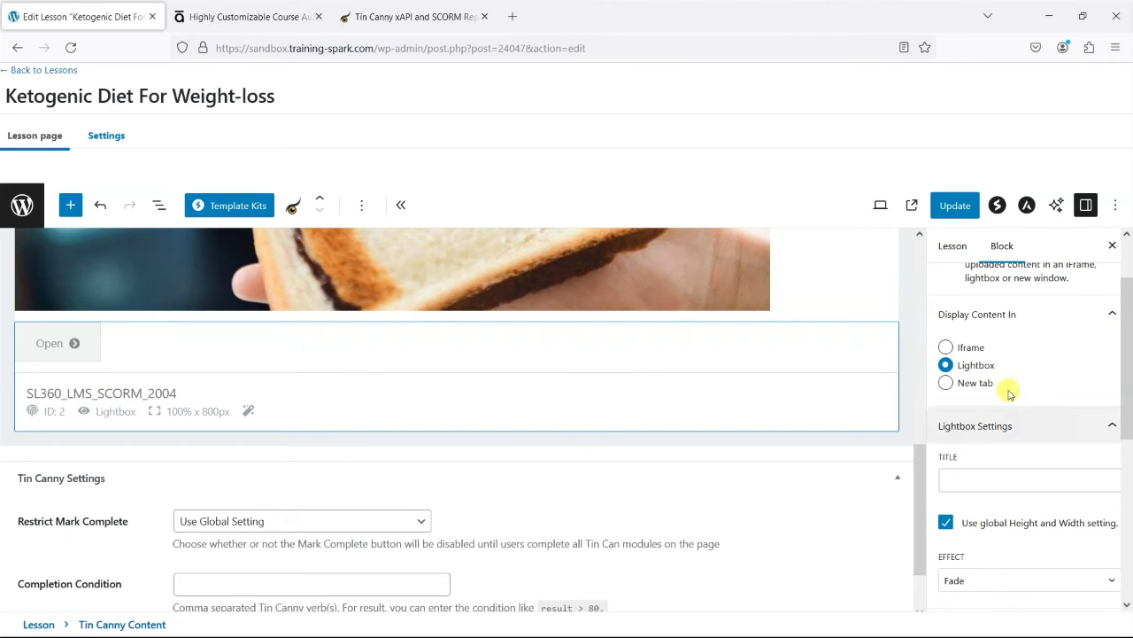
pyautogui.click(945, 348)
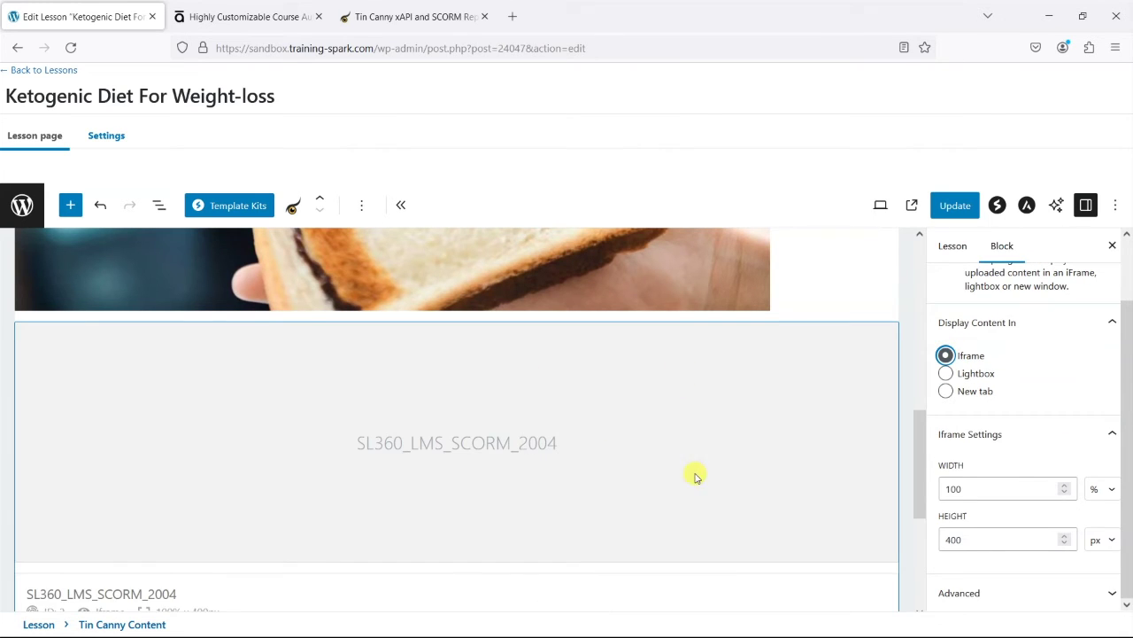
pyautogui.scroll(-3, 695, 477)
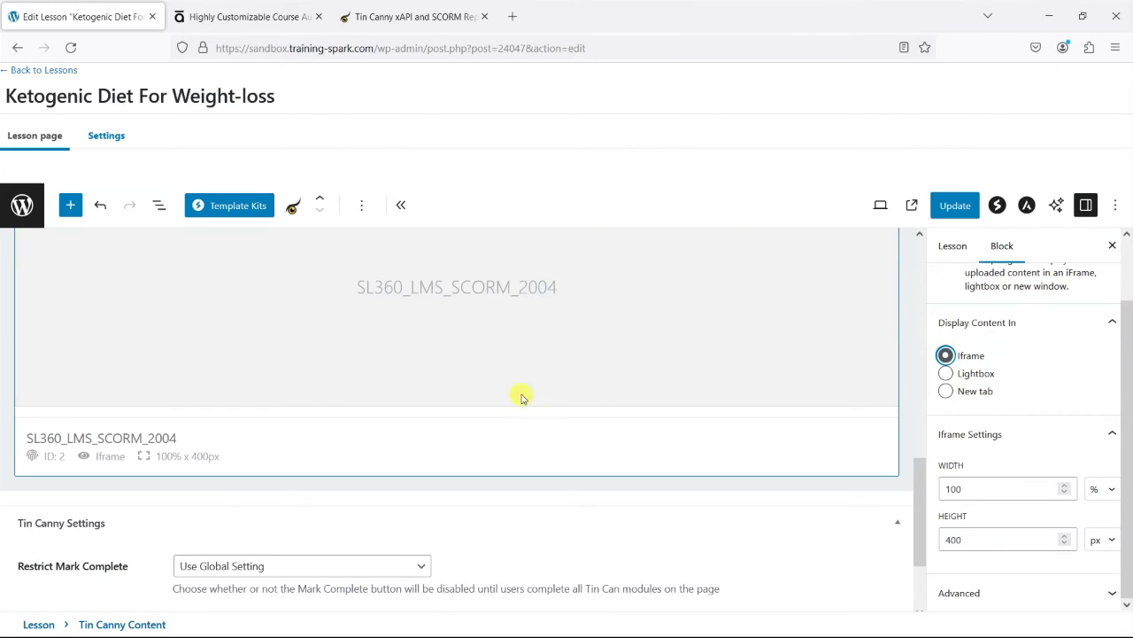
pyautogui.click(946, 390)
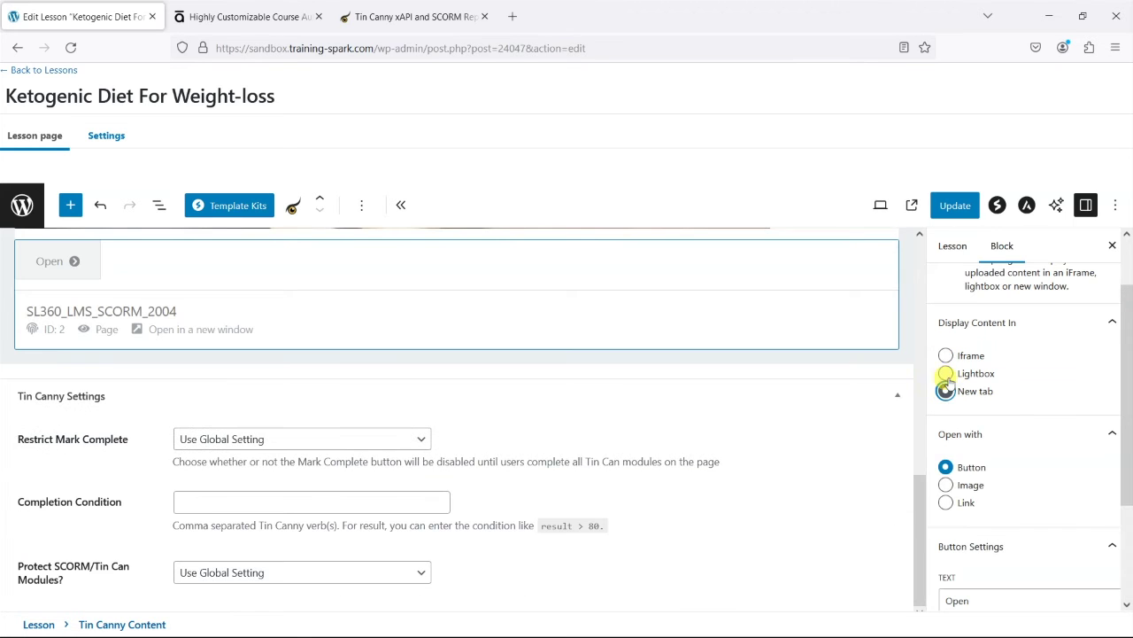
pyautogui.click(945, 373)
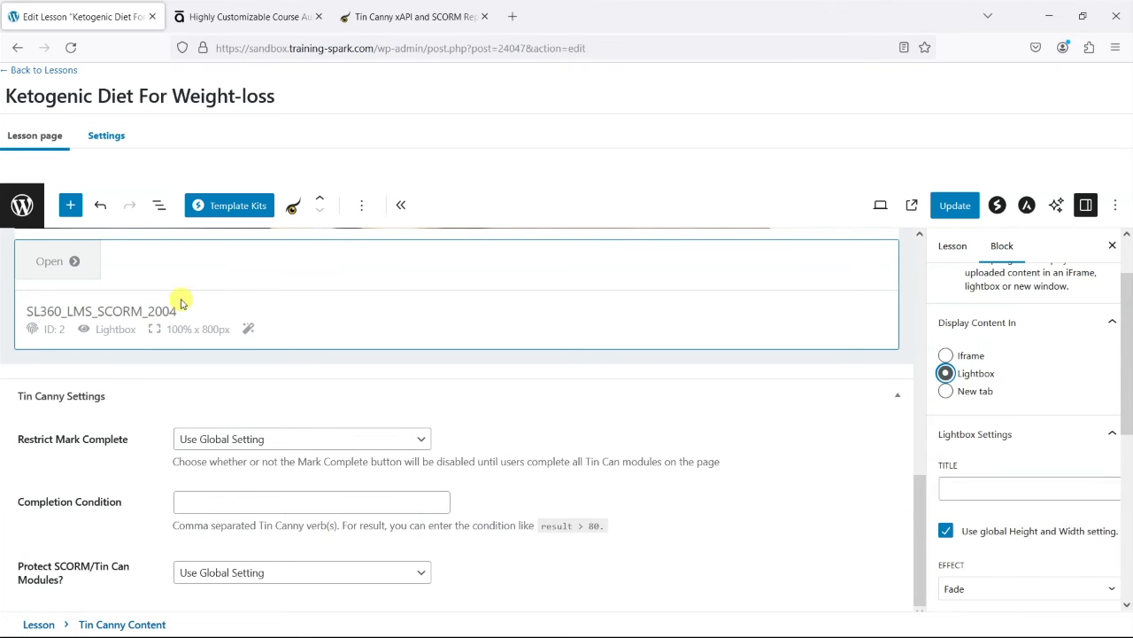
pyautogui.scroll(2, 94, 258)
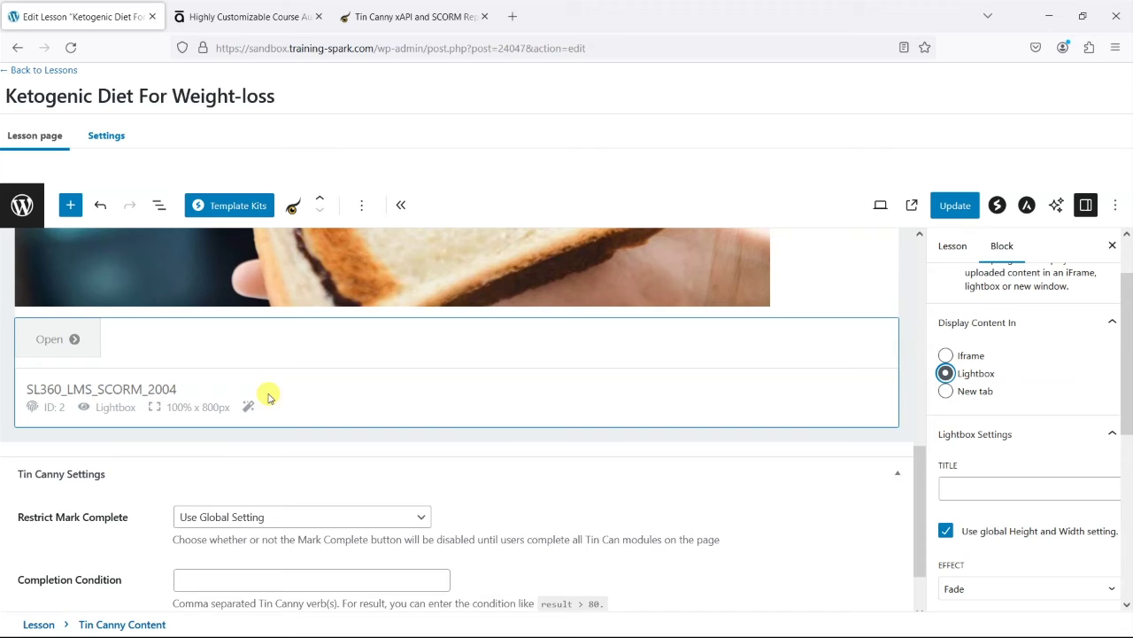
# Set the module's launch button to Big size with the text "Start Module" and update the lesson
pyautogui.scroll(-3, 1029, 462)
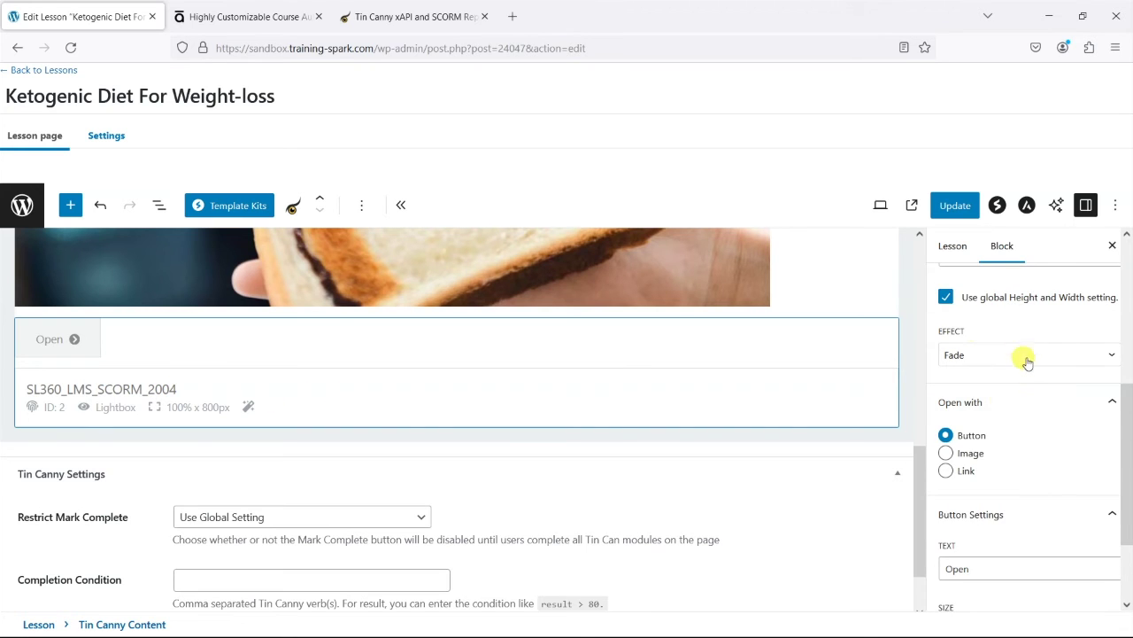
pyautogui.scroll(-1, 1025, 360)
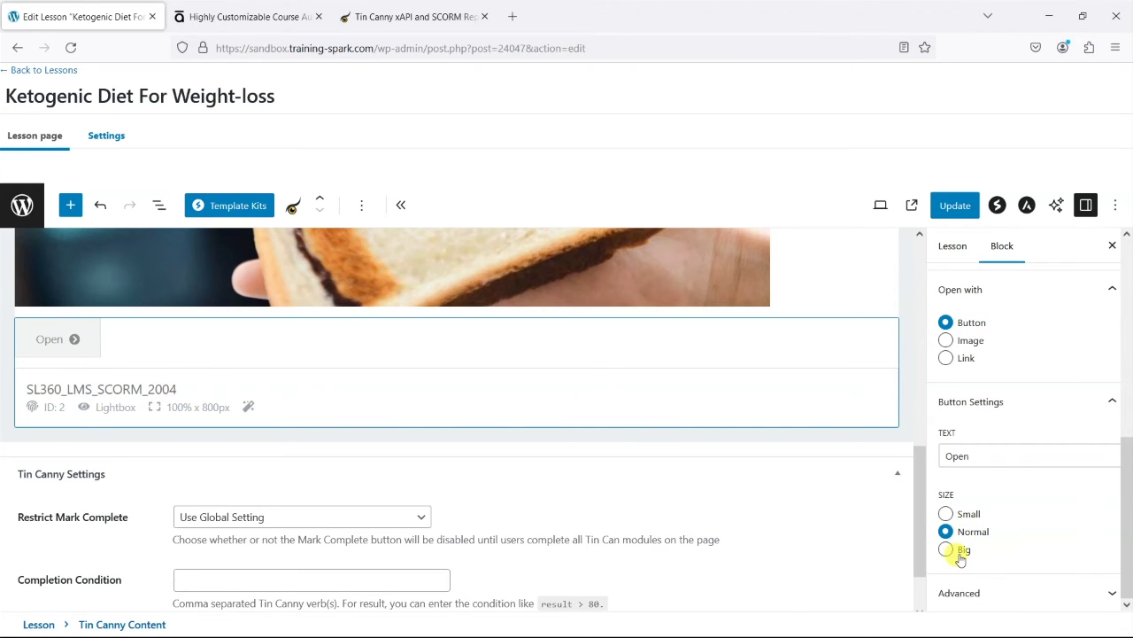
pyautogui.click(960, 555)
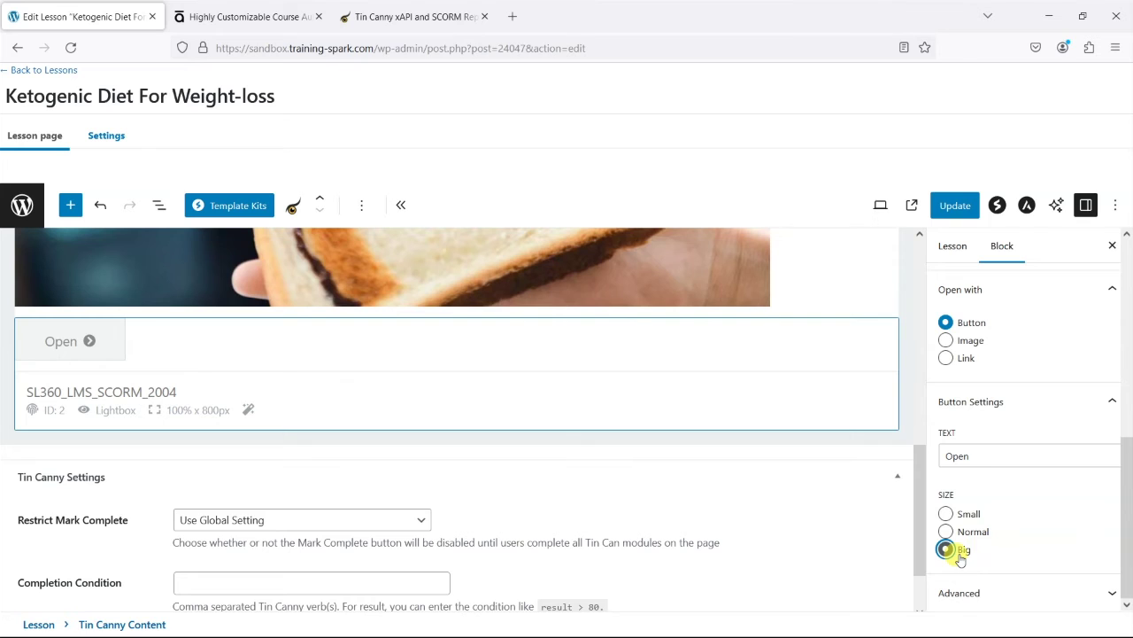
pyautogui.doubleClick(972, 457)
pyautogui.write('Start ')
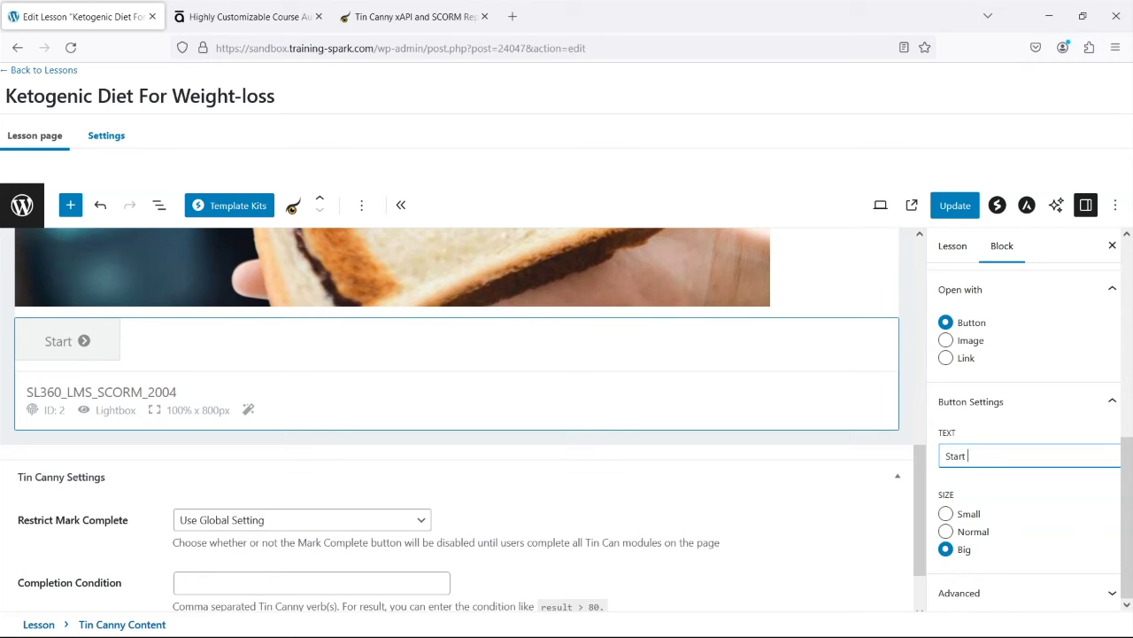
pyautogui.write('Module')
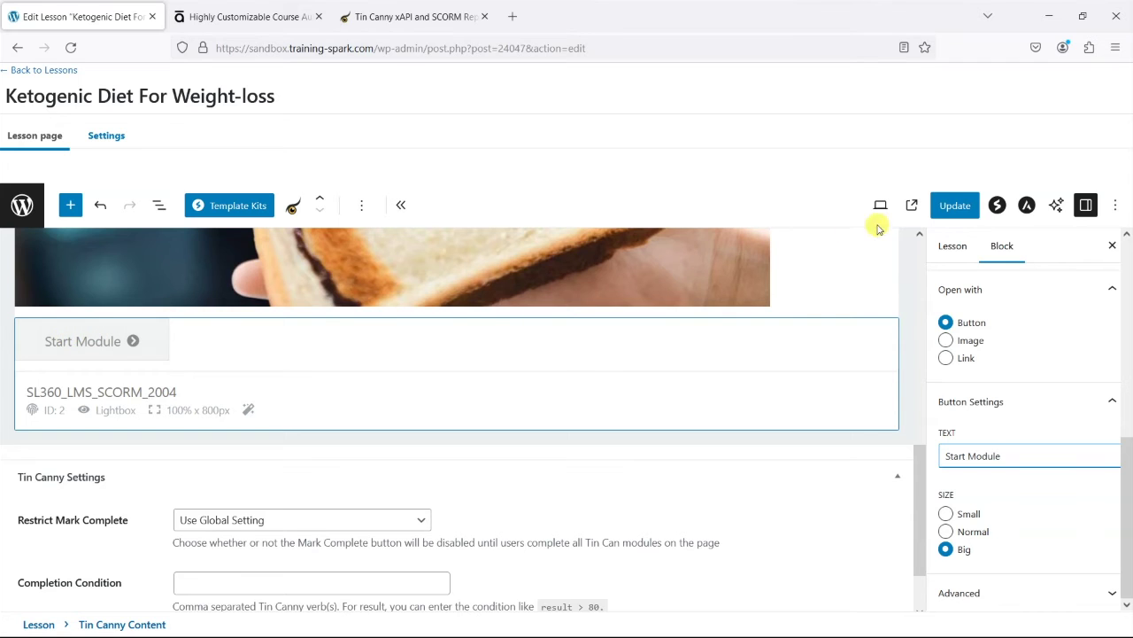
pyautogui.click(950, 206)
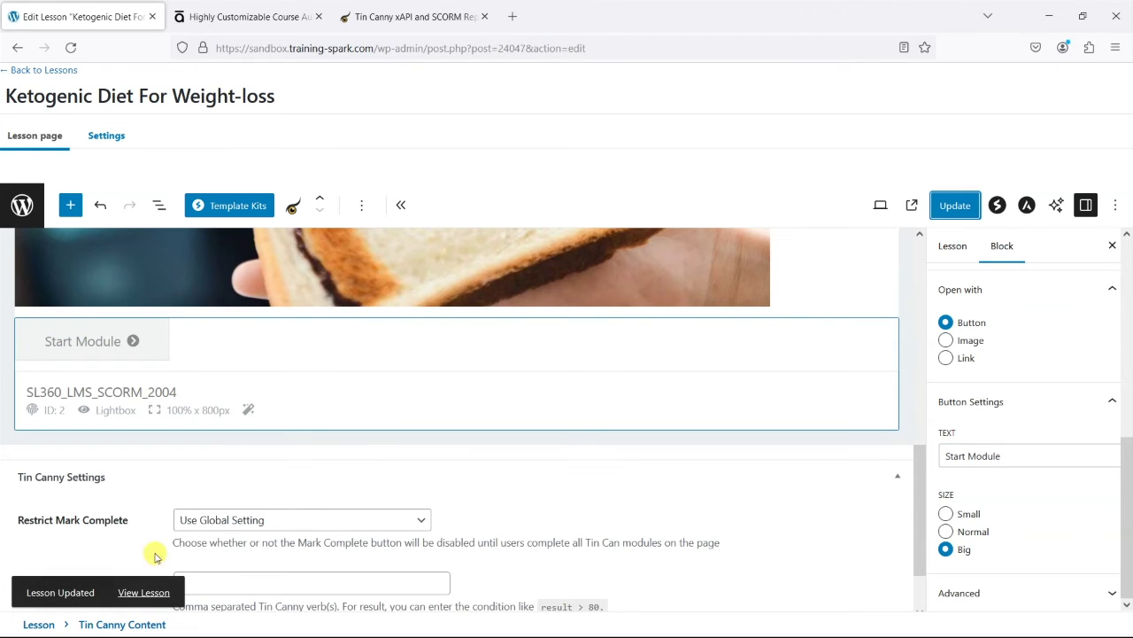
# View the published lesson and start its embedded module from the beginning, declining to resume
pyautogui.click(143, 593)
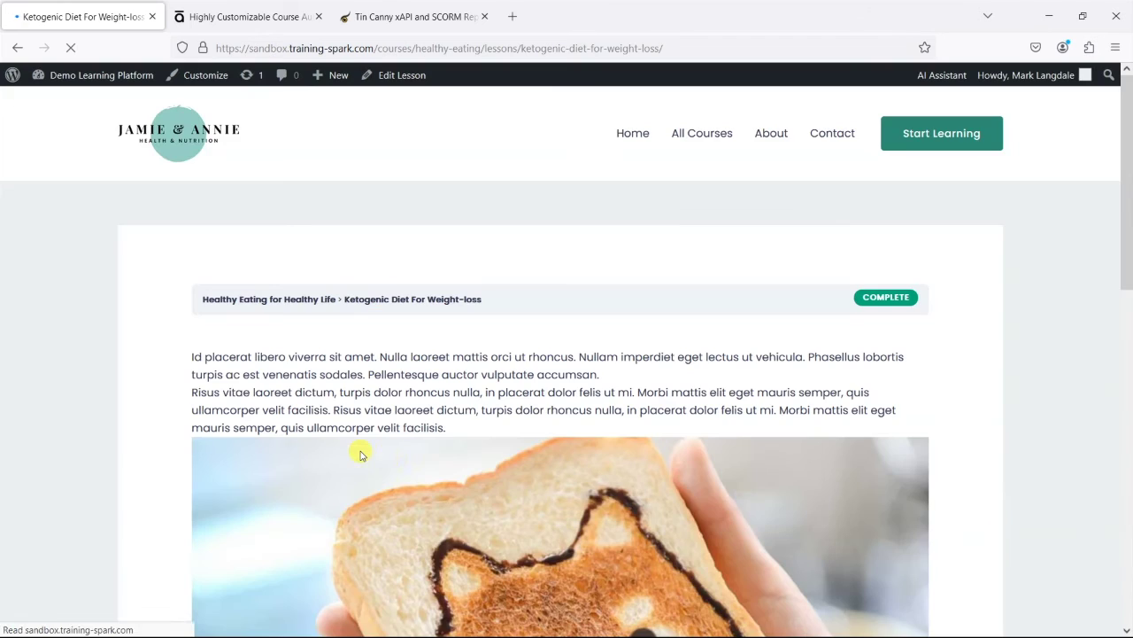
pyautogui.scroll(-7, 554, 387)
pyautogui.scroll(3, 620, 433)
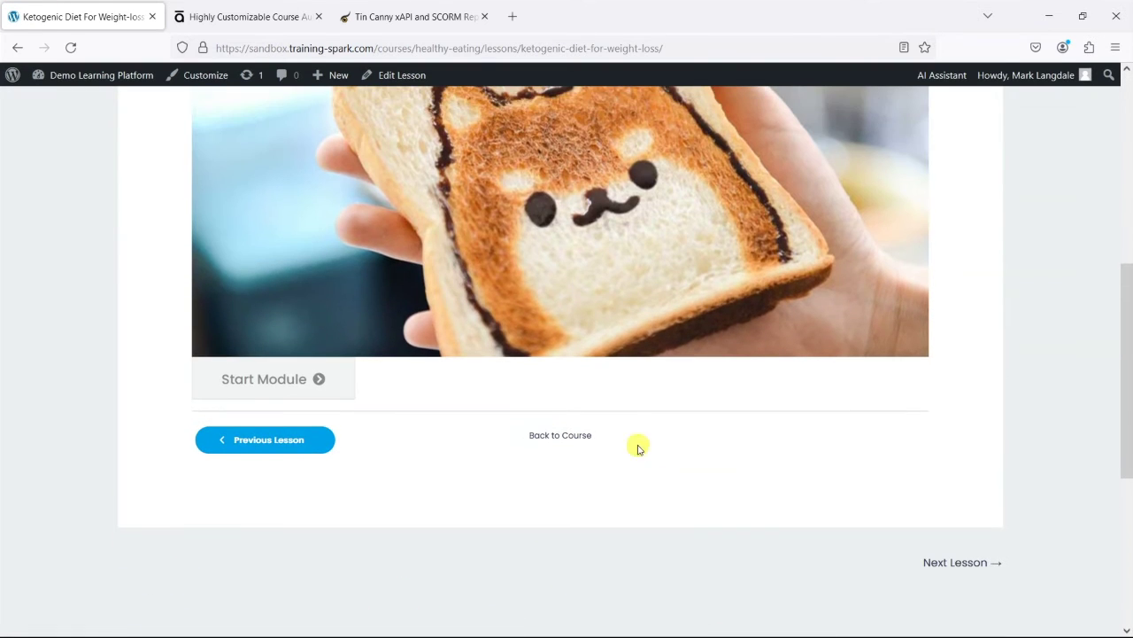
pyautogui.click(277, 384)
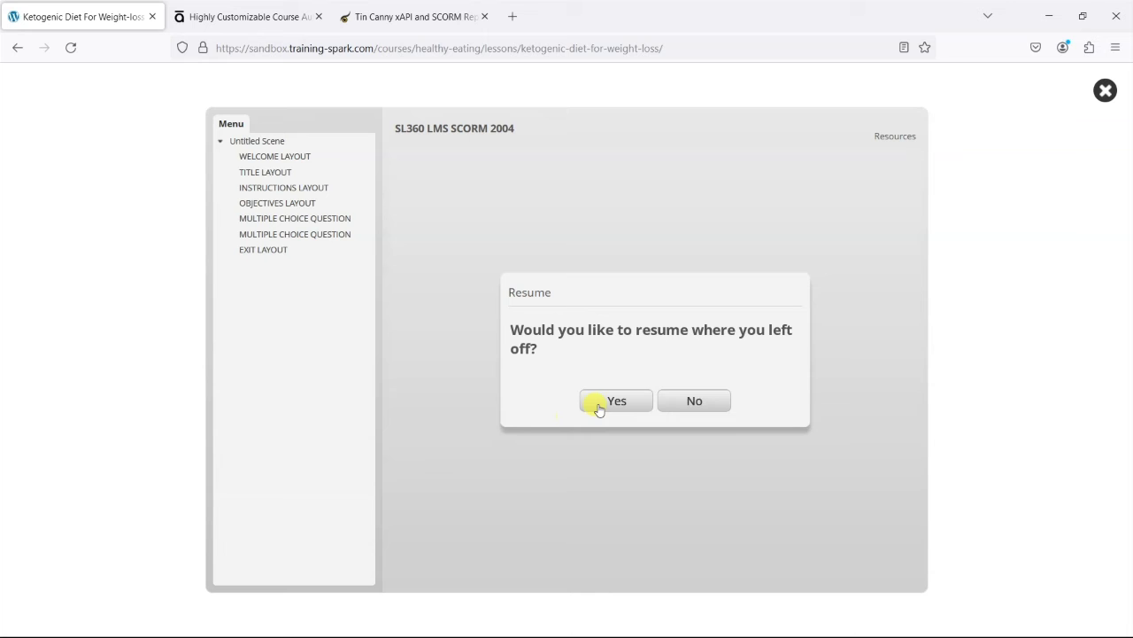
pyautogui.click(695, 400)
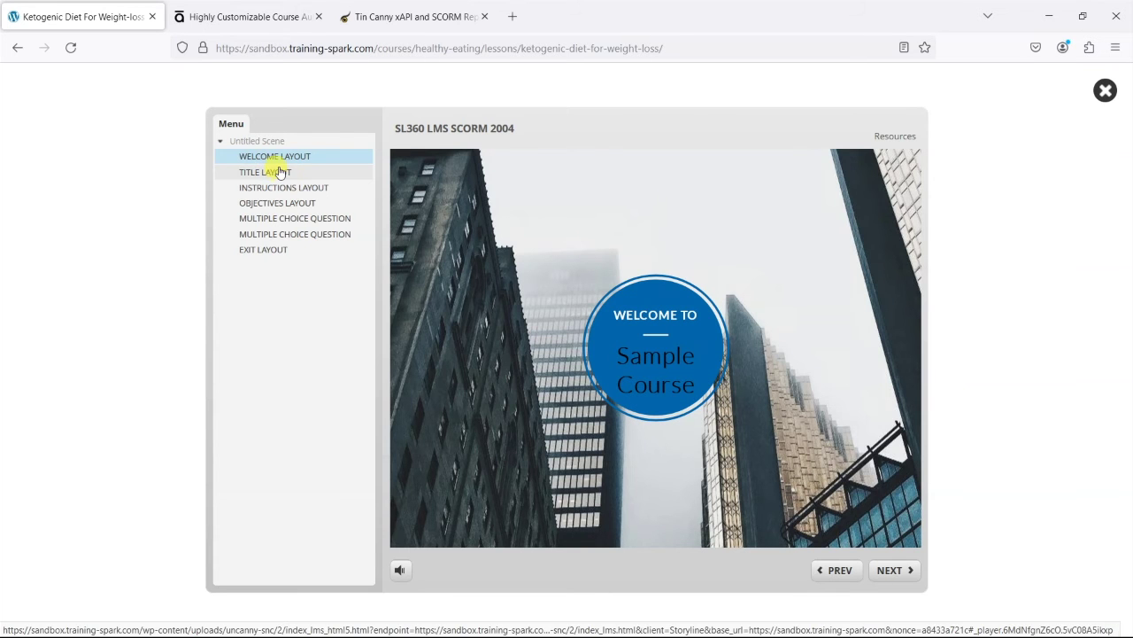
# Advance through the Welcome, Title, Instructions and Objectives slides to the first multiple choice question
pyautogui.click(896, 570)
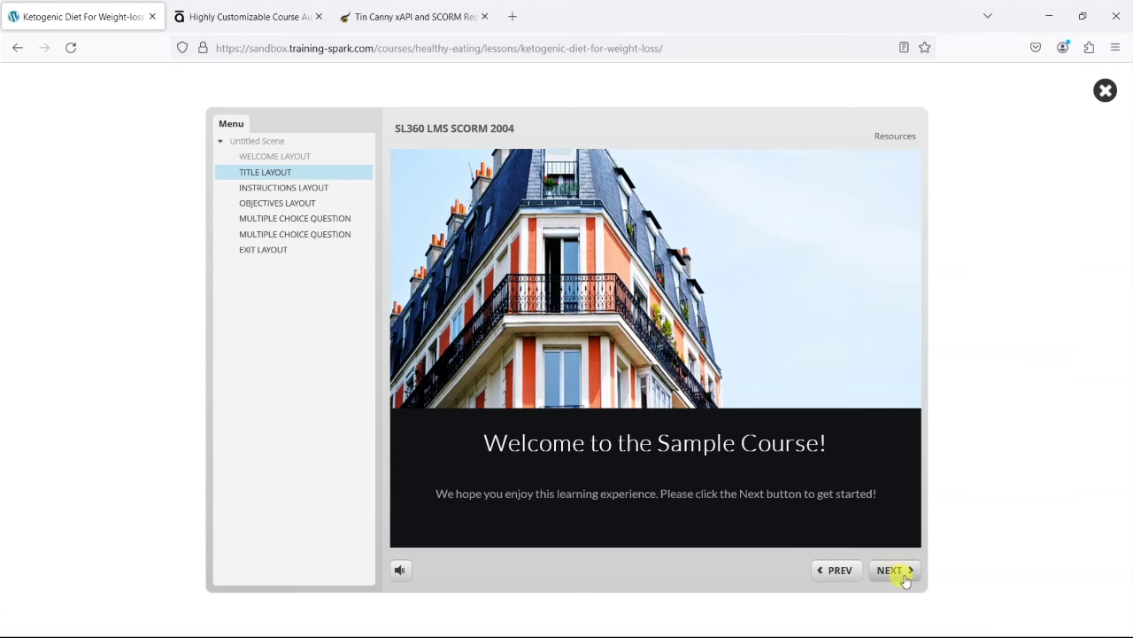
pyautogui.click(900, 574)
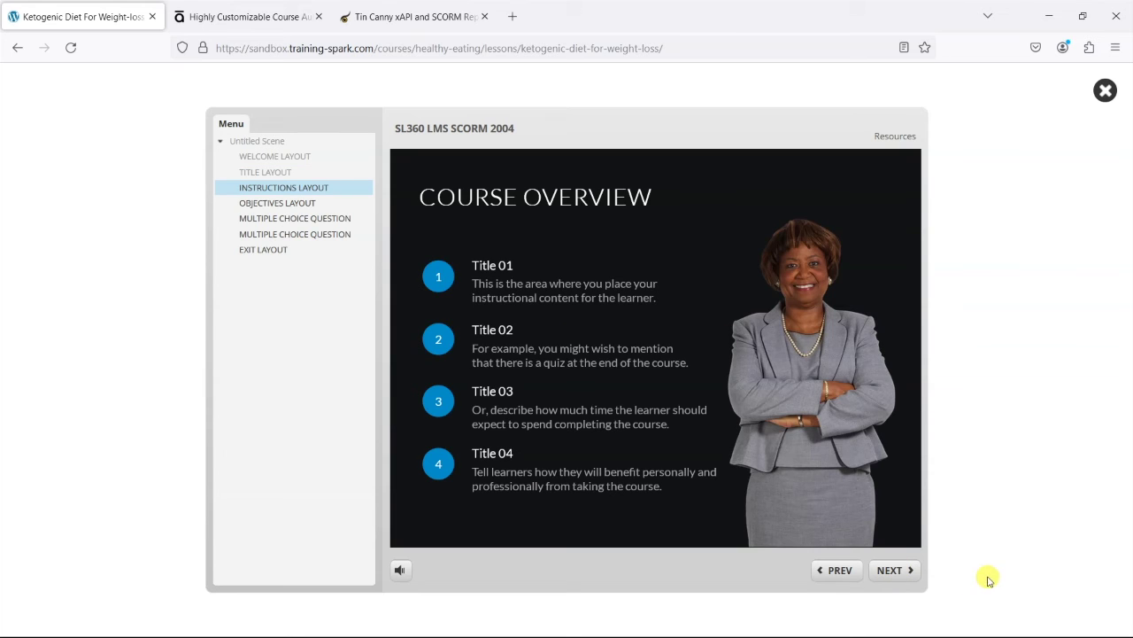
pyautogui.click(903, 570)
pyautogui.click(894, 571)
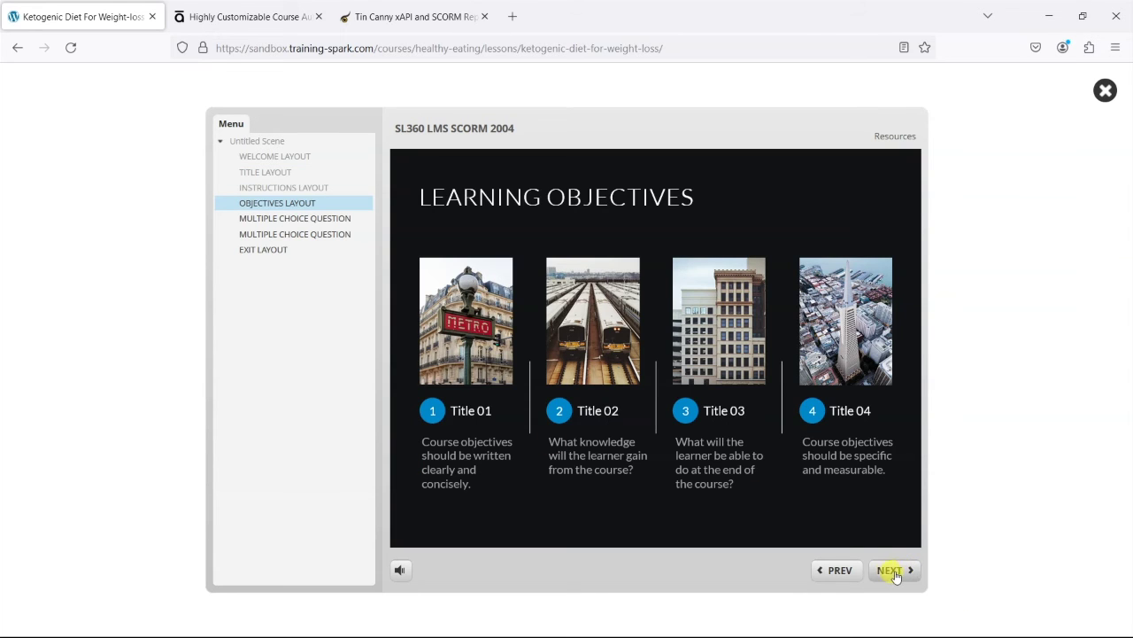
# Submit the answer Correct for both multiple choice questions and continue to the quiz results
pyautogui.click(464, 349)
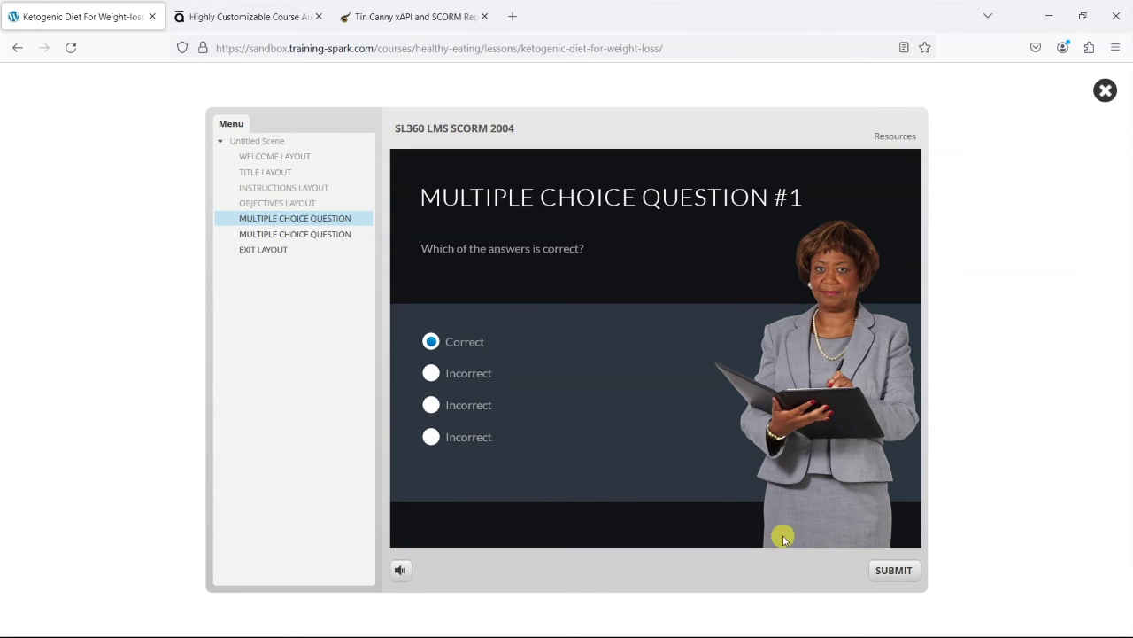
pyautogui.click(894, 570)
pyautogui.click(697, 468)
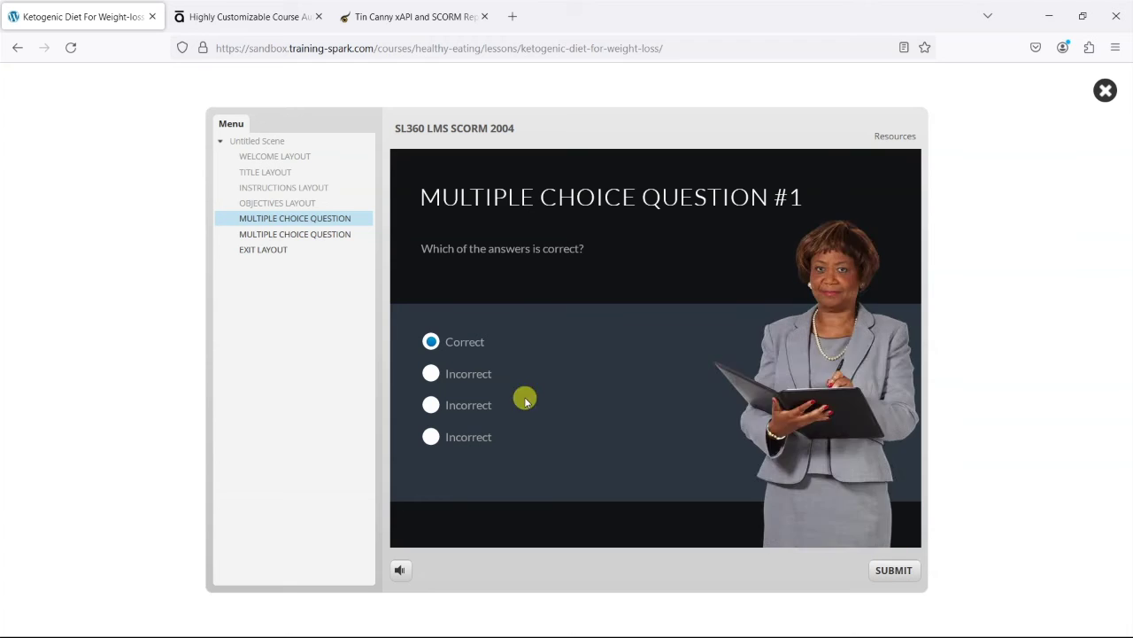
pyautogui.click(471, 375)
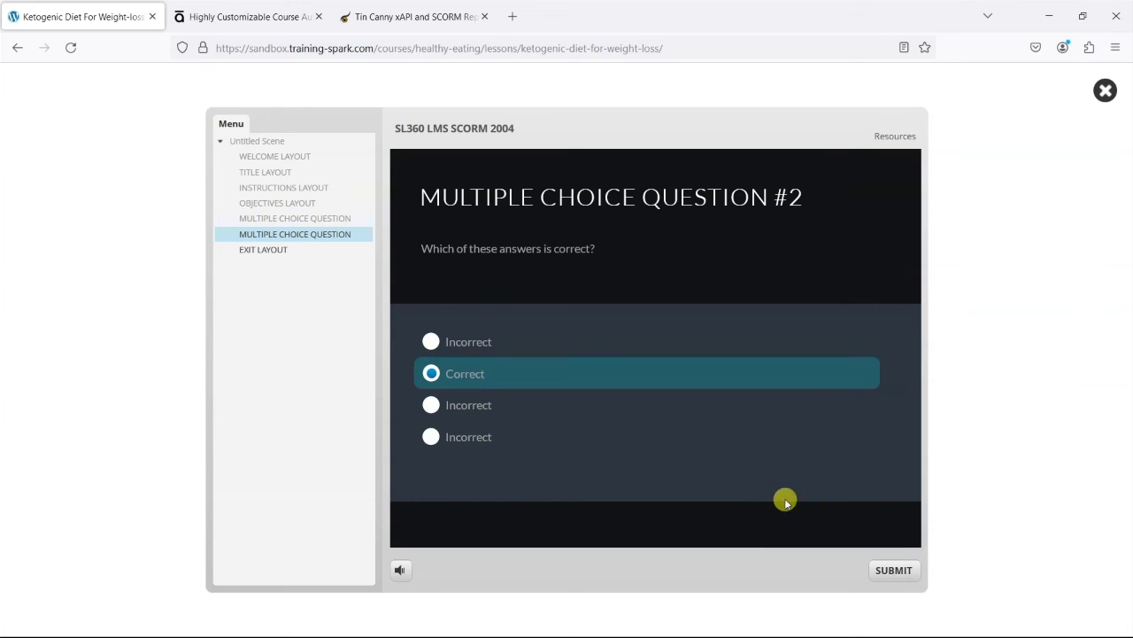
pyautogui.click(893, 570)
pyautogui.click(636, 467)
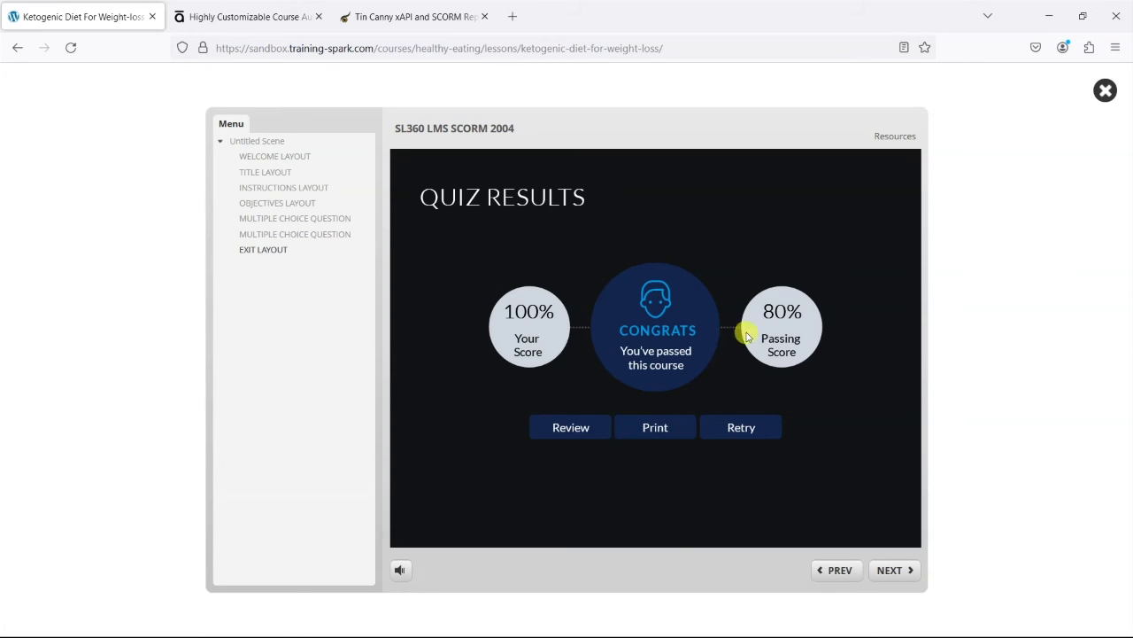
# Continue past the quiz results, exit the course module, close its lightbox and check the lesson's completion status
pyautogui.click(888, 572)
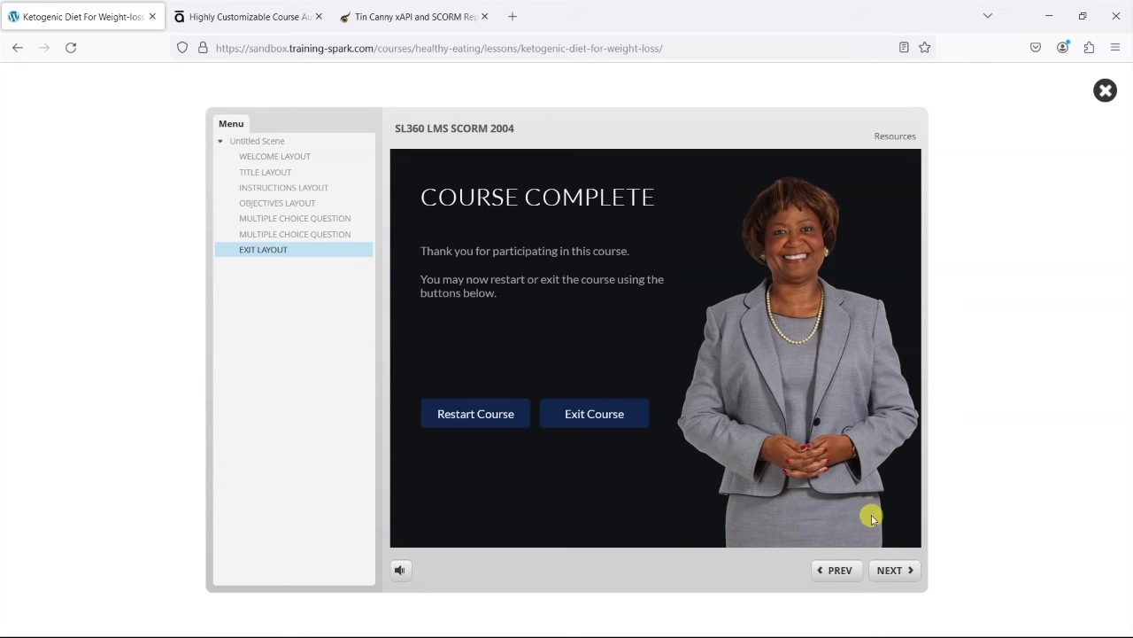
pyautogui.click(606, 423)
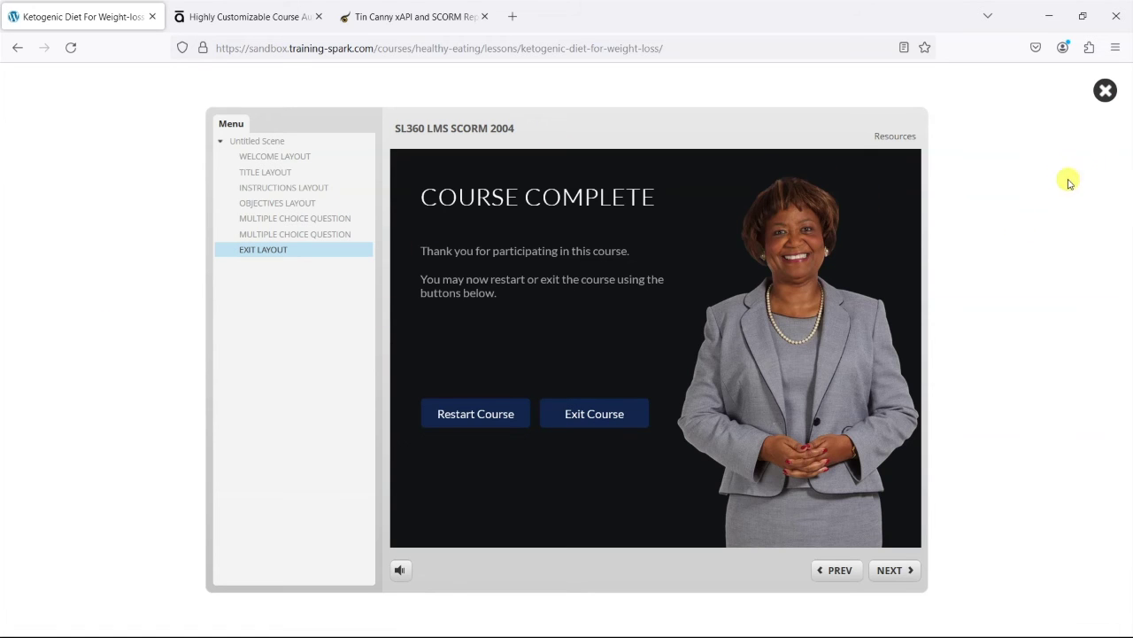
pyautogui.click(1104, 93)
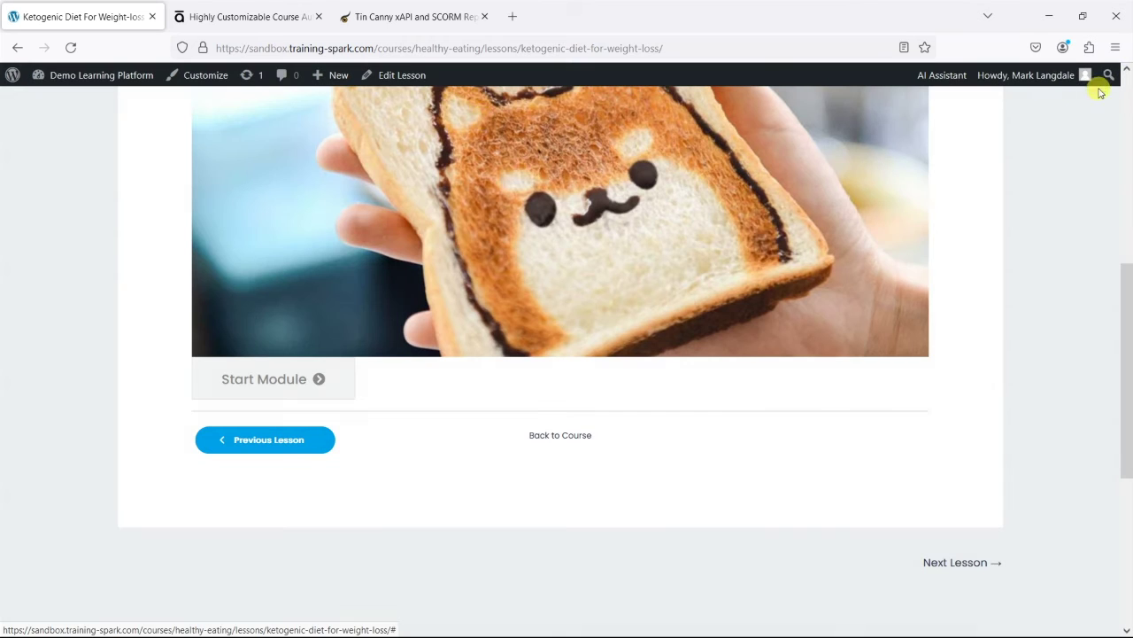
pyautogui.scroll(2, 425, 431)
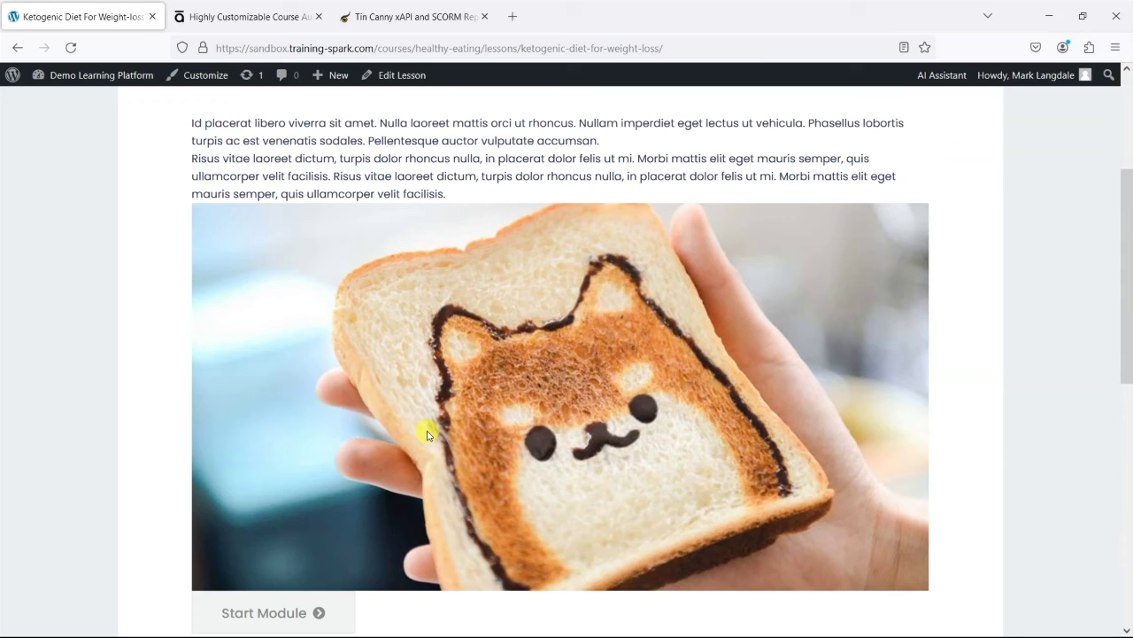
pyautogui.scroll(4, 443, 446)
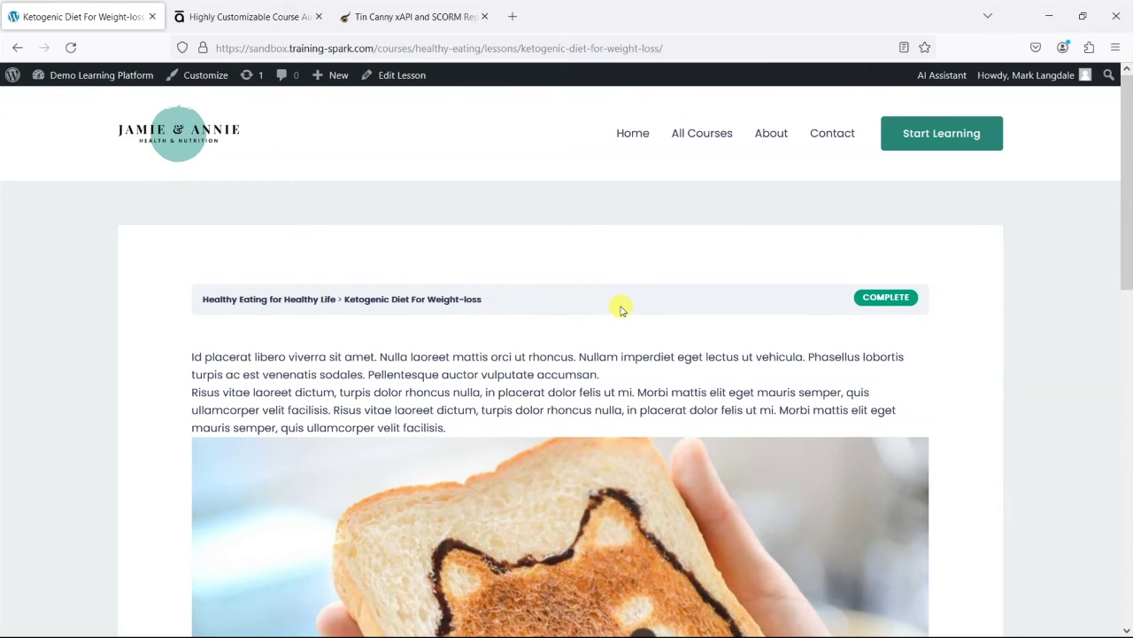
pyautogui.scroll(-5, 653, 356)
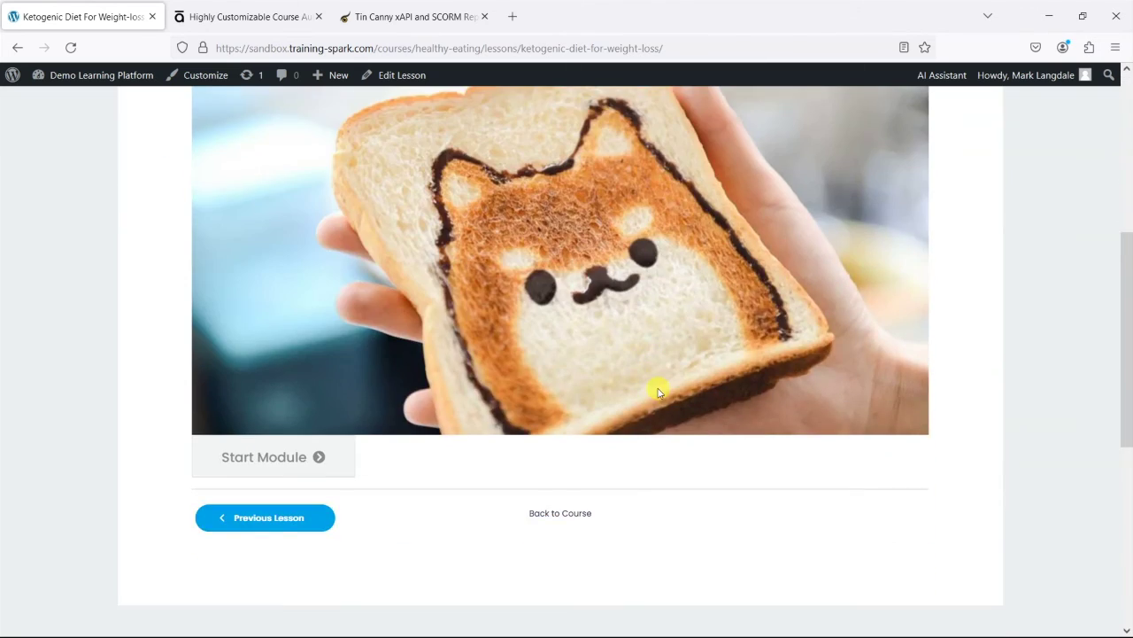
pyautogui.scroll(5, 658, 393)
# Go to the WordPress dashboard, open Tin Canny Reporting and review the Course Report's activity chart and course list
pyautogui.moveTo(80, 74)
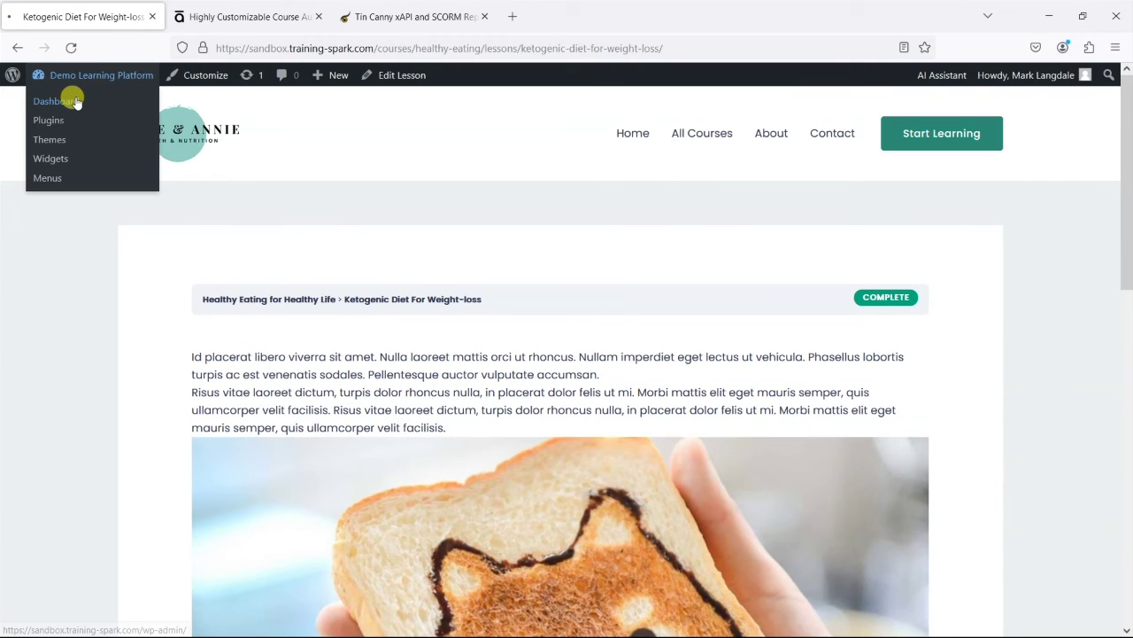
pyautogui.click(76, 103)
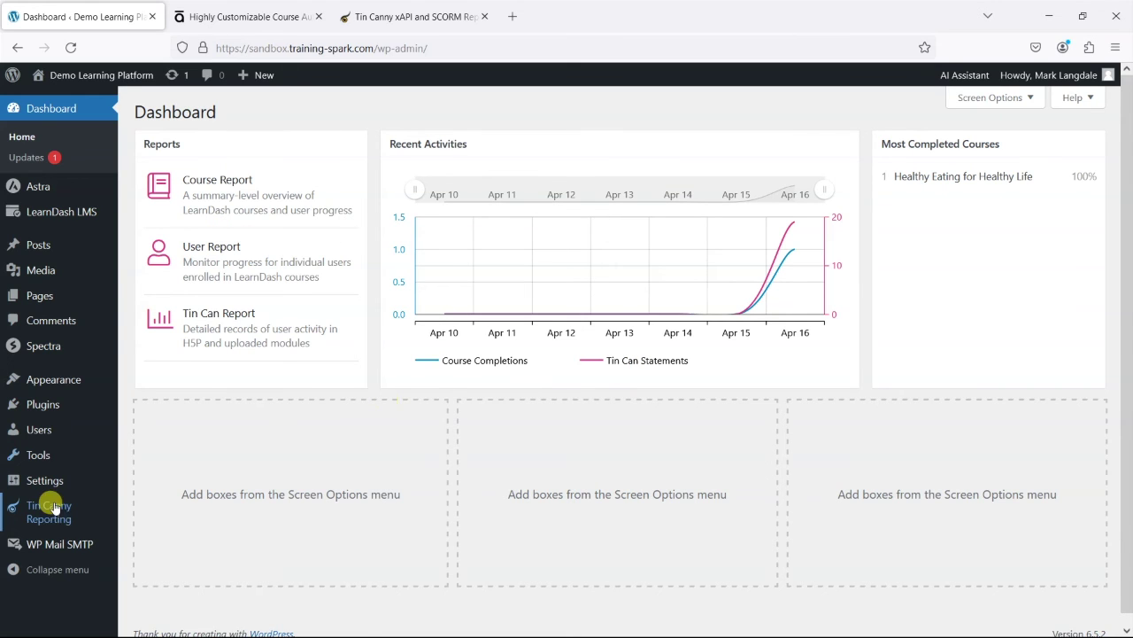
pyautogui.moveTo(69, 514)
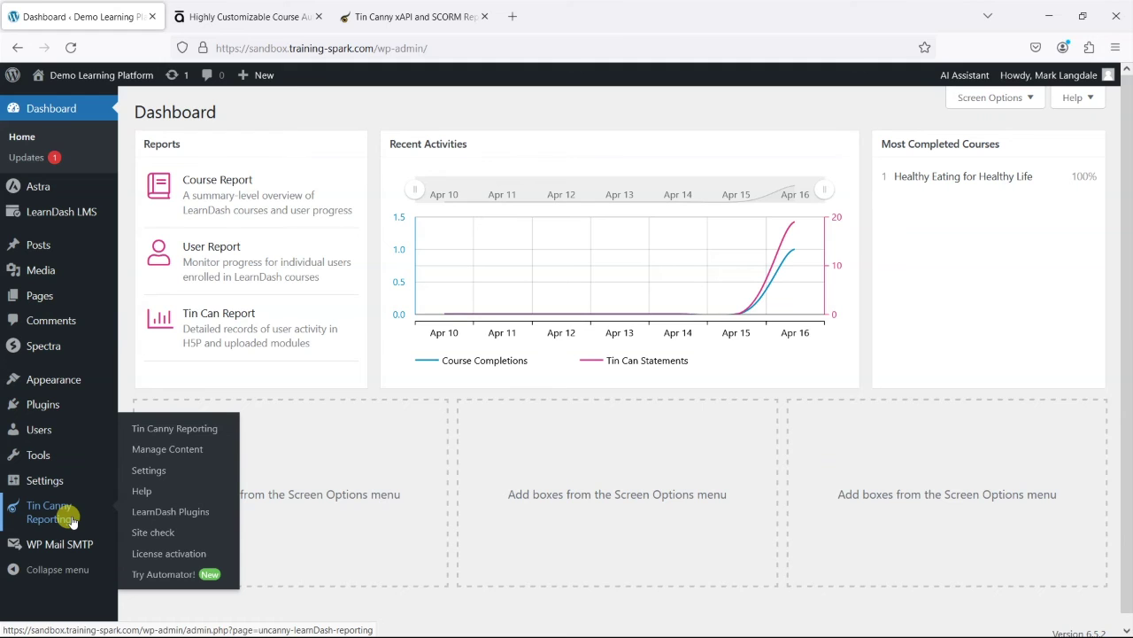
pyautogui.click(172, 430)
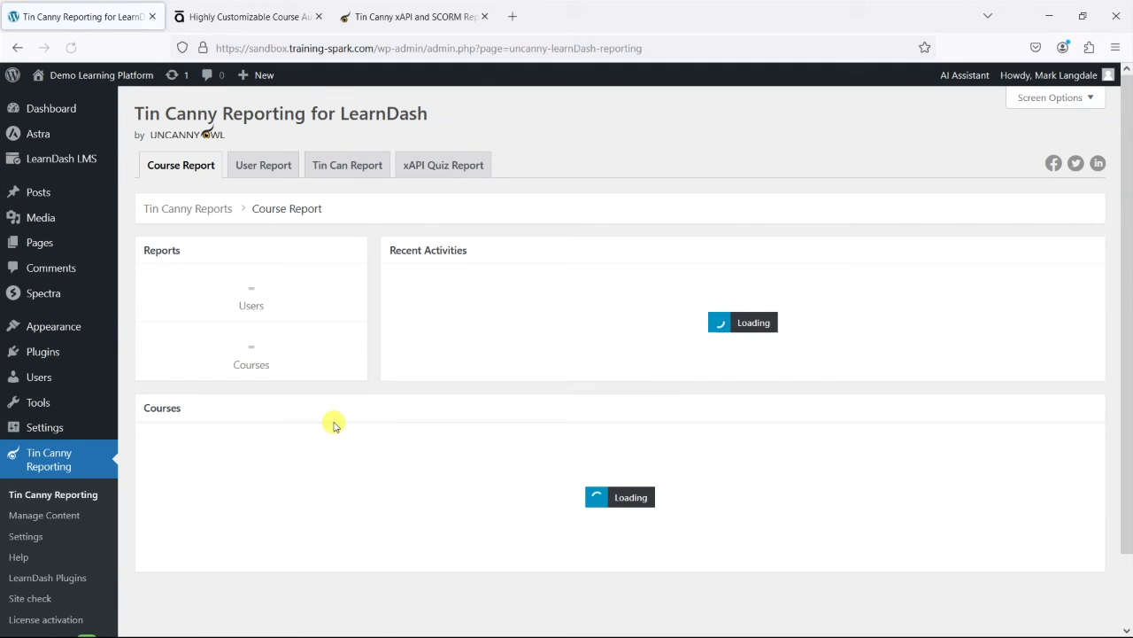
pyautogui.scroll(-2, 569, 360)
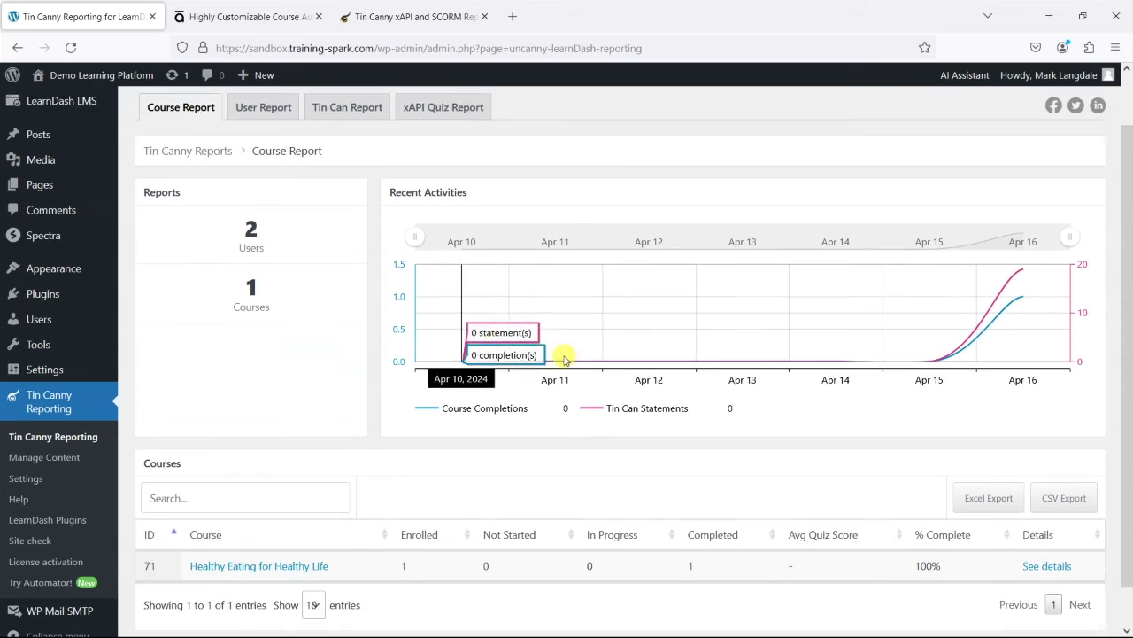
pyautogui.scroll(-1, 240, 493)
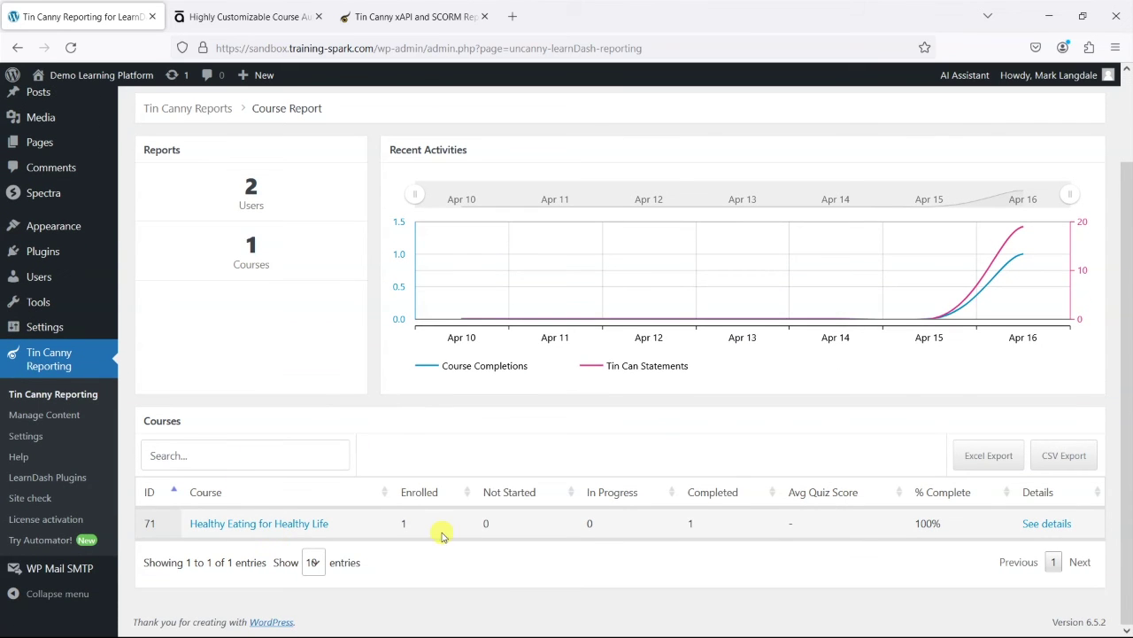
pyautogui.scroll(3, 410, 284)
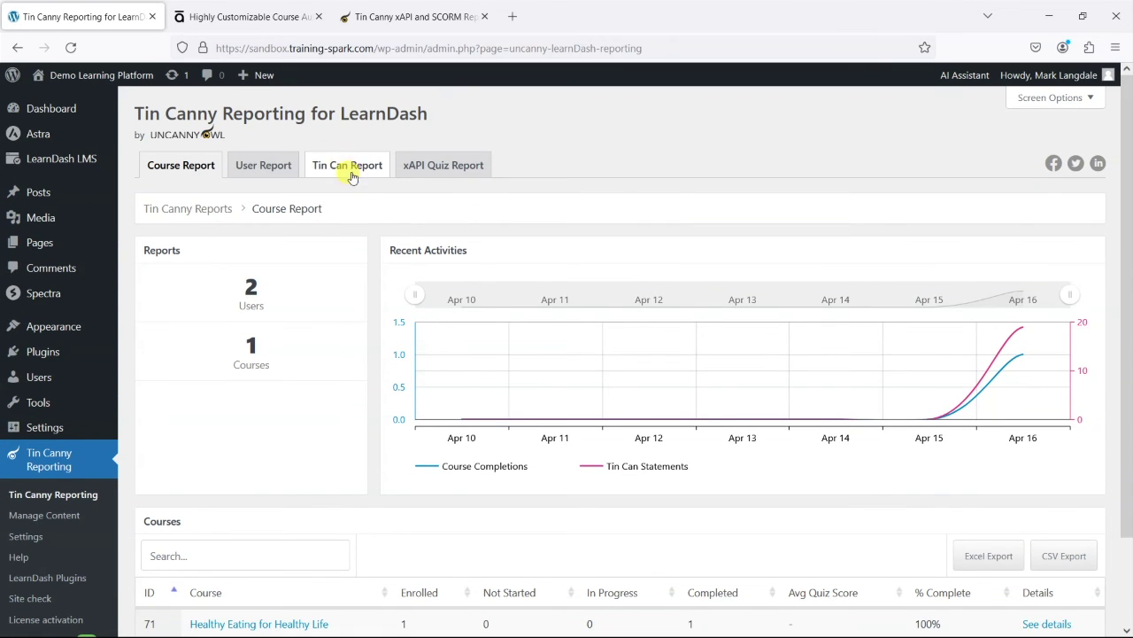
# Filter the Tin Can Report by the course Healthy Eating for Healthy Life and the module SL360_LMS_SCORM_2004, and run the search
pyautogui.click(326, 170)
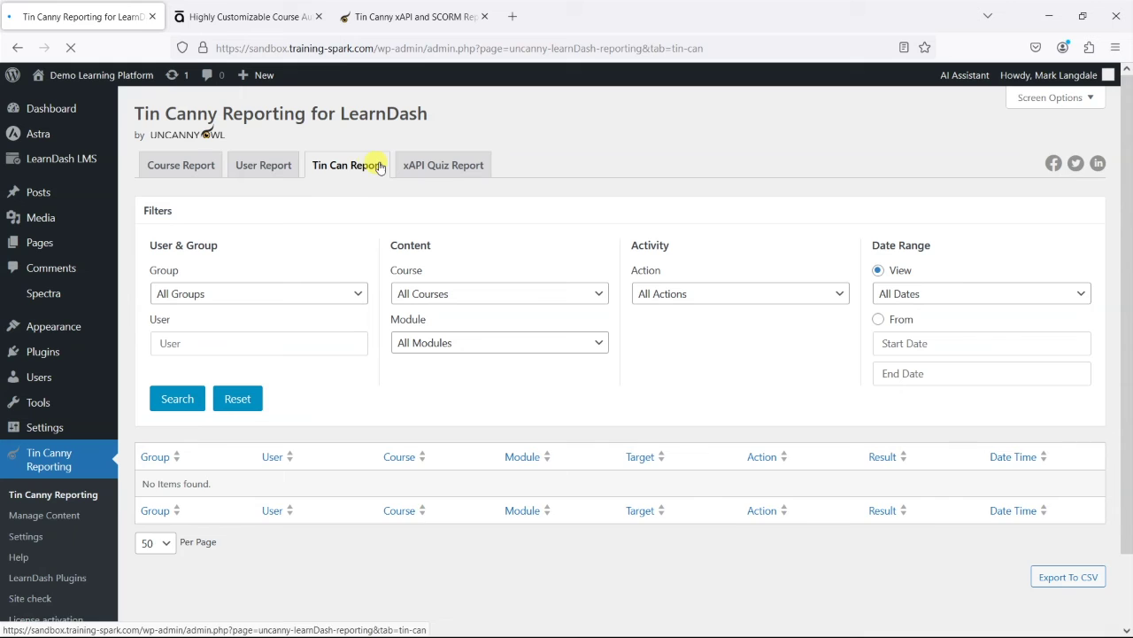
pyautogui.scroll(-2, 433, 317)
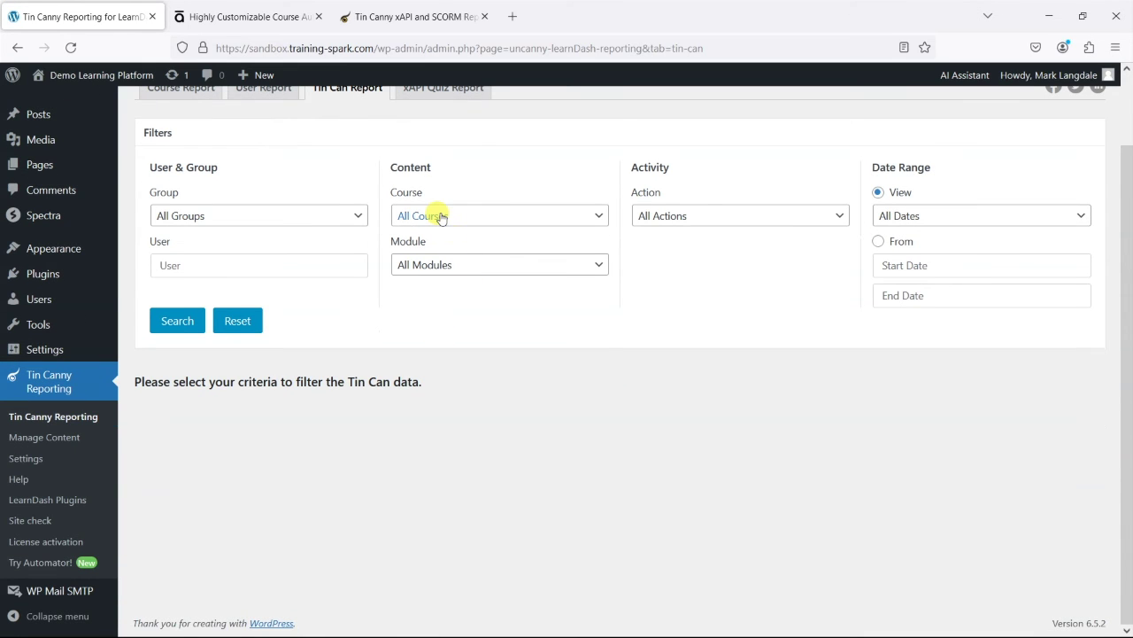
pyautogui.click(520, 215)
pyautogui.click(514, 259)
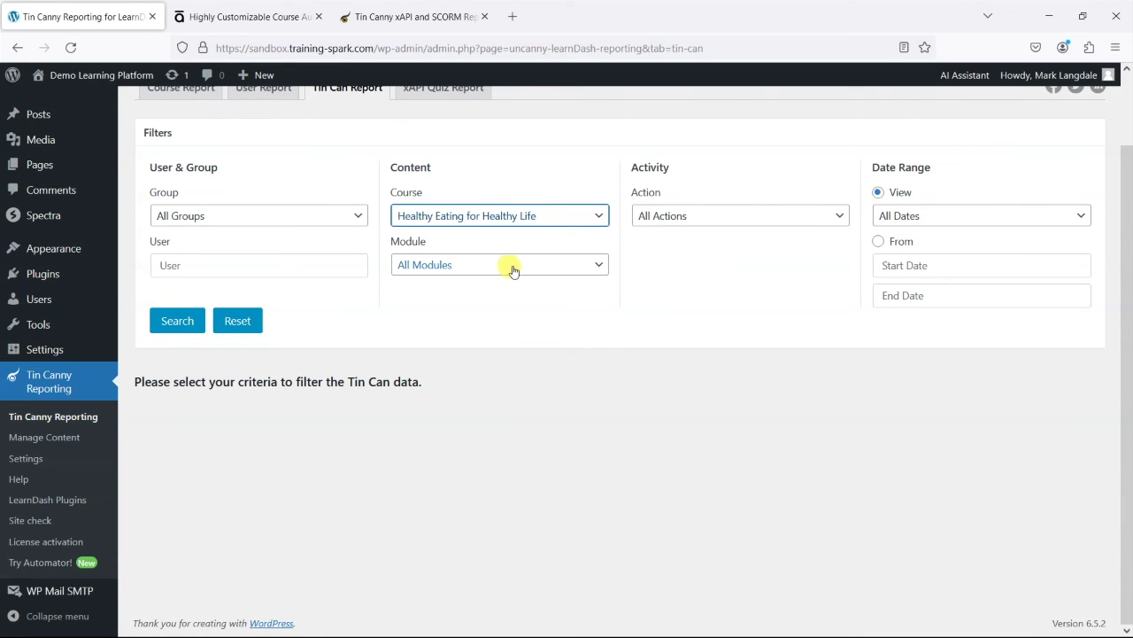
pyautogui.click(488, 264)
pyautogui.click(494, 308)
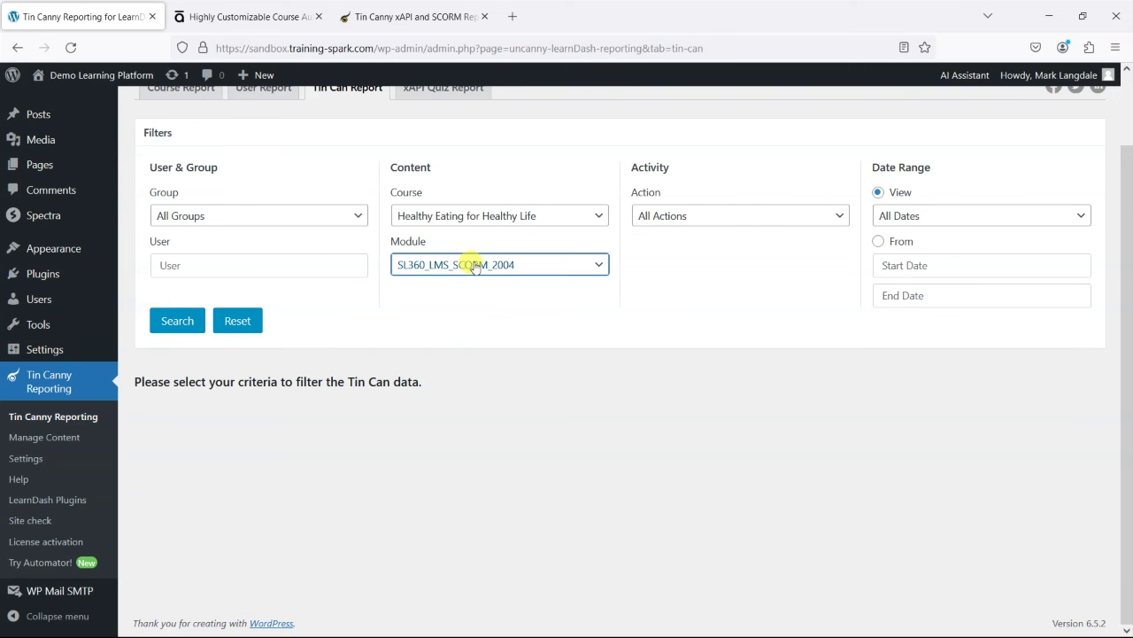
pyautogui.click(177, 320)
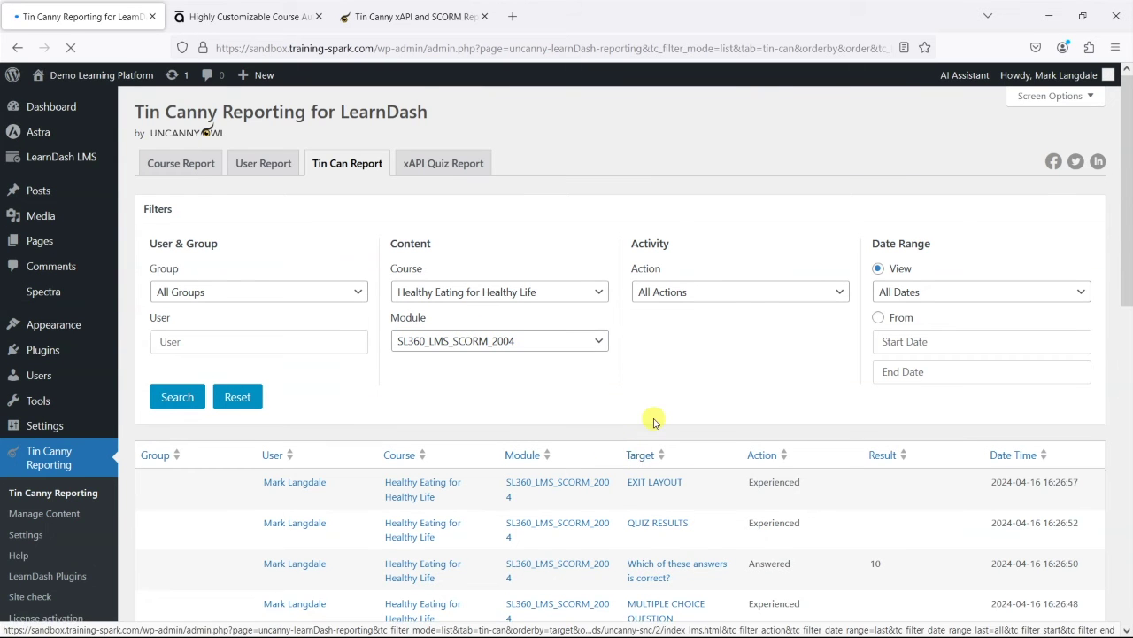
# Examine the module's recorded statements, including the targets, actions and results of the answered questions
pyautogui.scroll(-3, 652, 420)
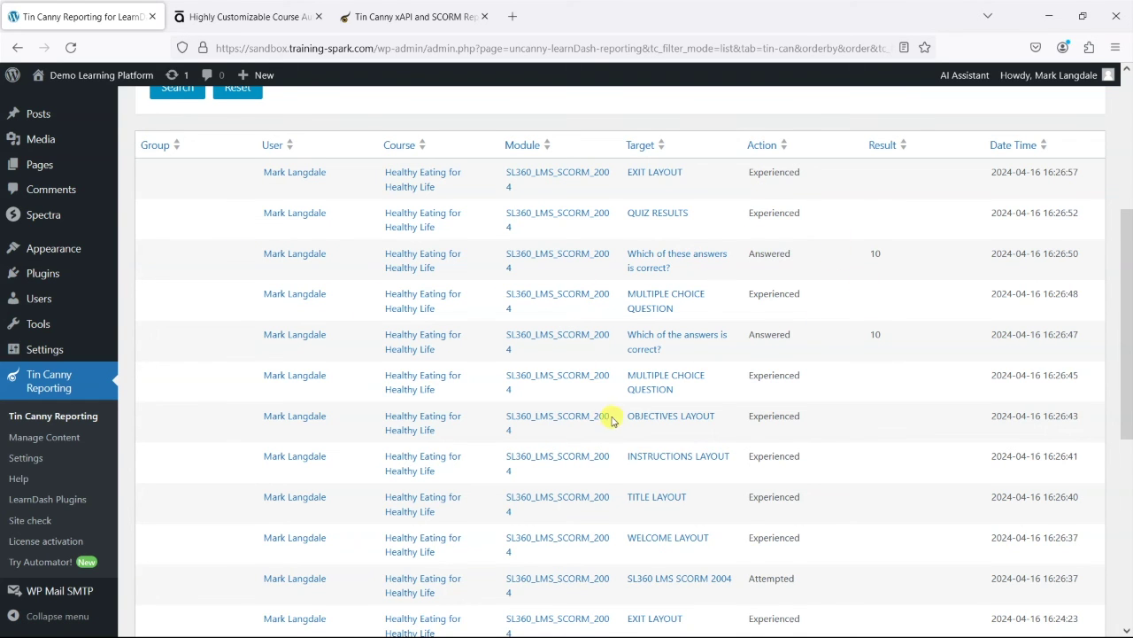
pyautogui.scroll(-2, 673, 434)
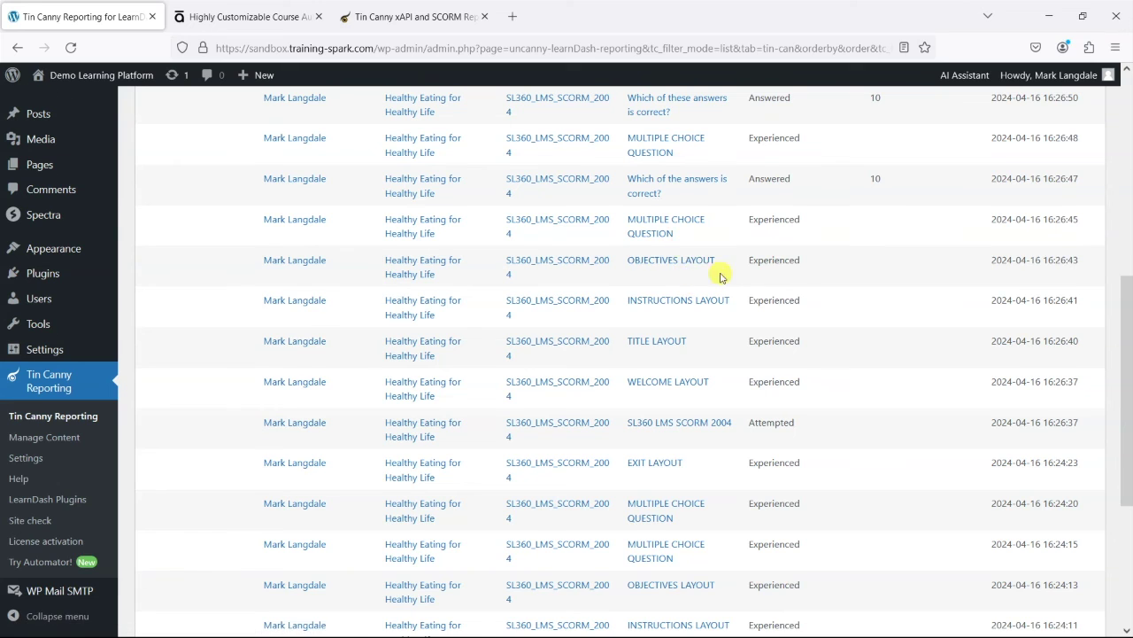
pyautogui.scroll(2, 680, 258)
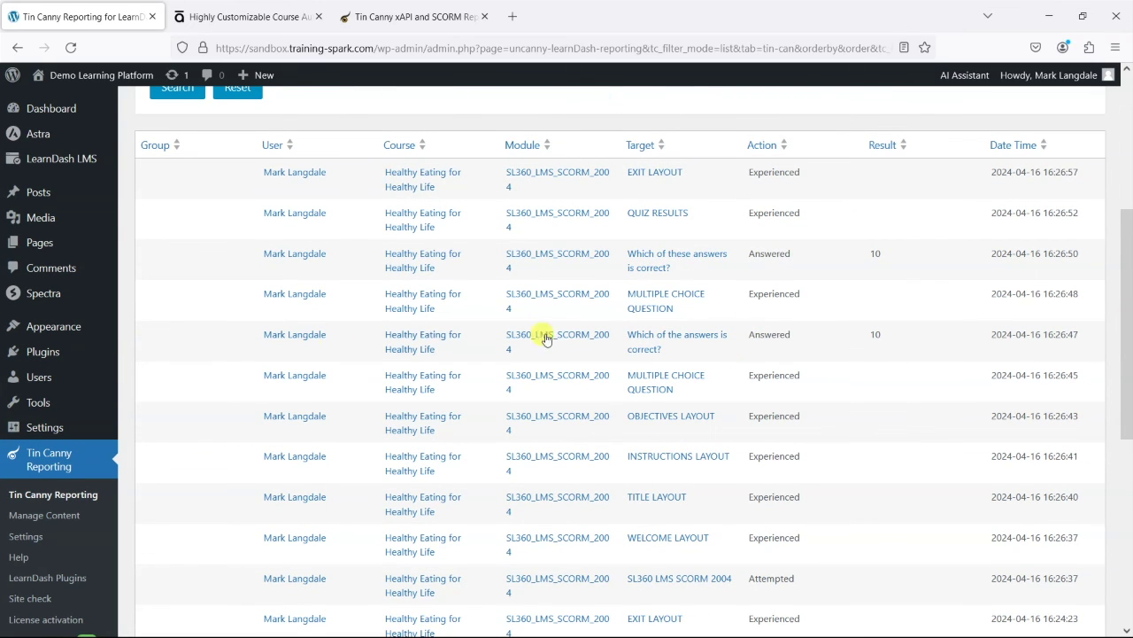
pyautogui.moveTo(891, 342); pyautogui.dragTo(853, 354)
pyautogui.scroll(2, 757, 305)
pyautogui.scroll(-2, 767, 395)
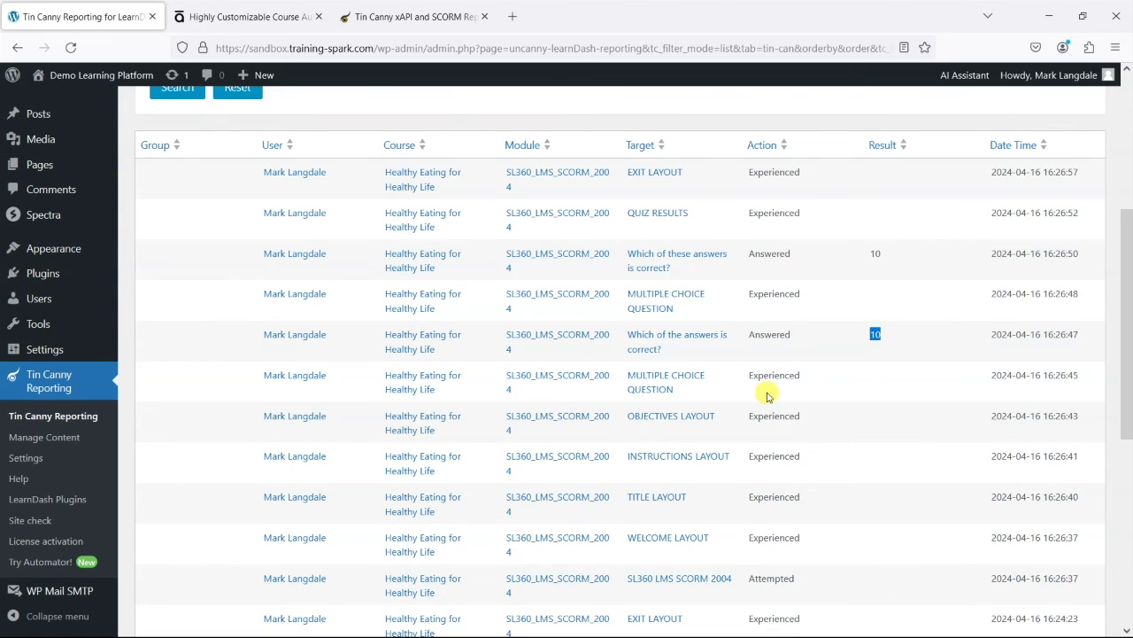
pyautogui.scroll(4, 766, 395)
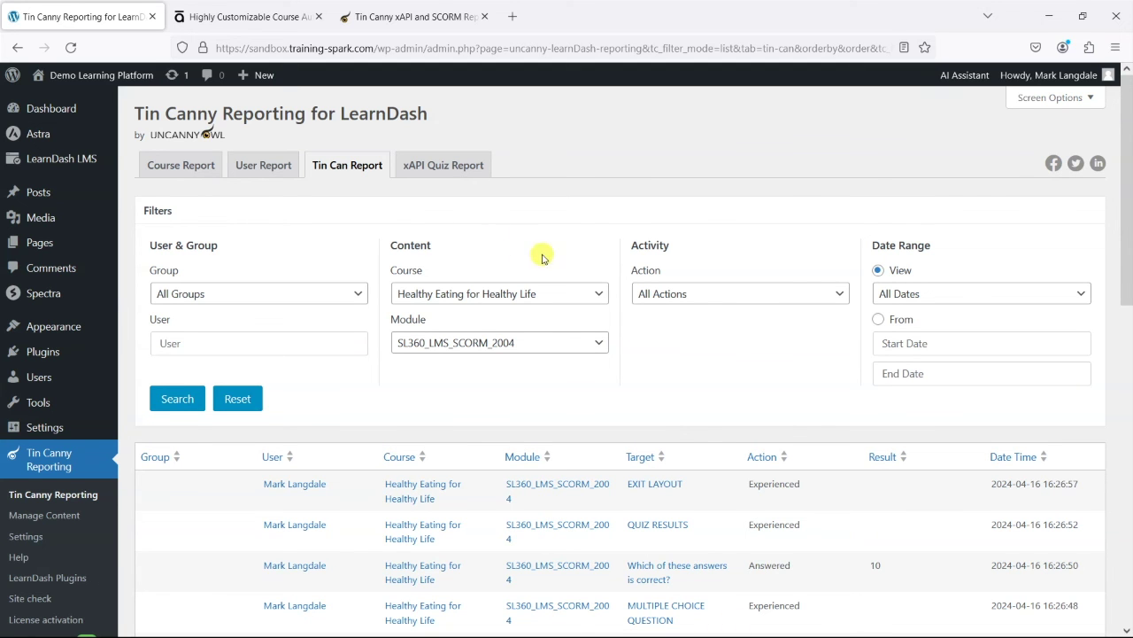
pyautogui.hotkey('ctrl', '3')
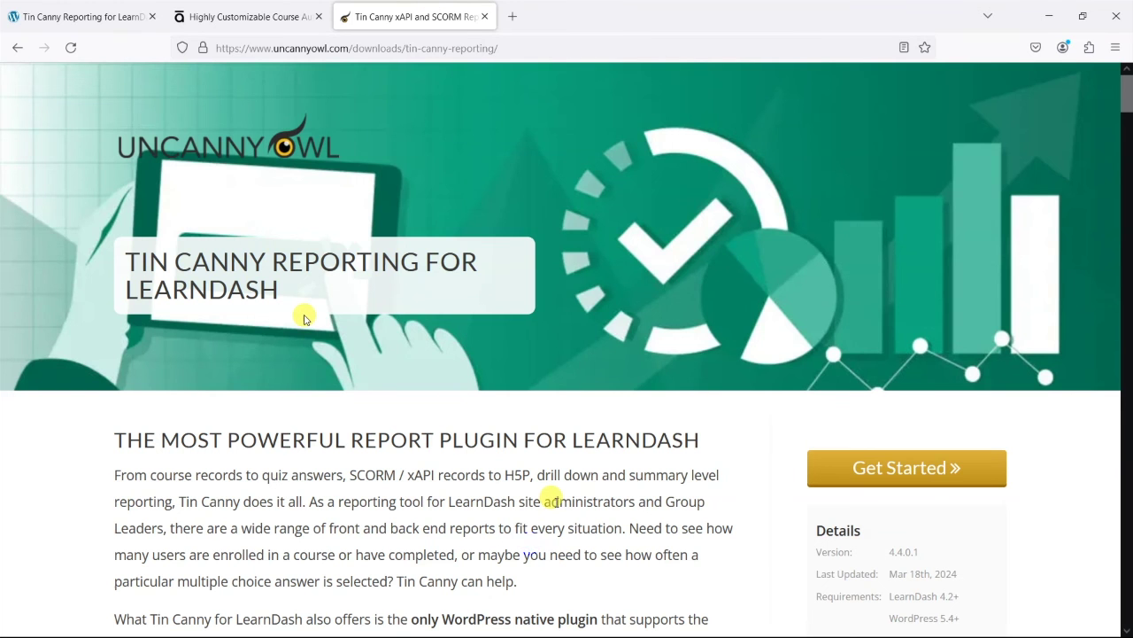
pyautogui.click(86, 12)
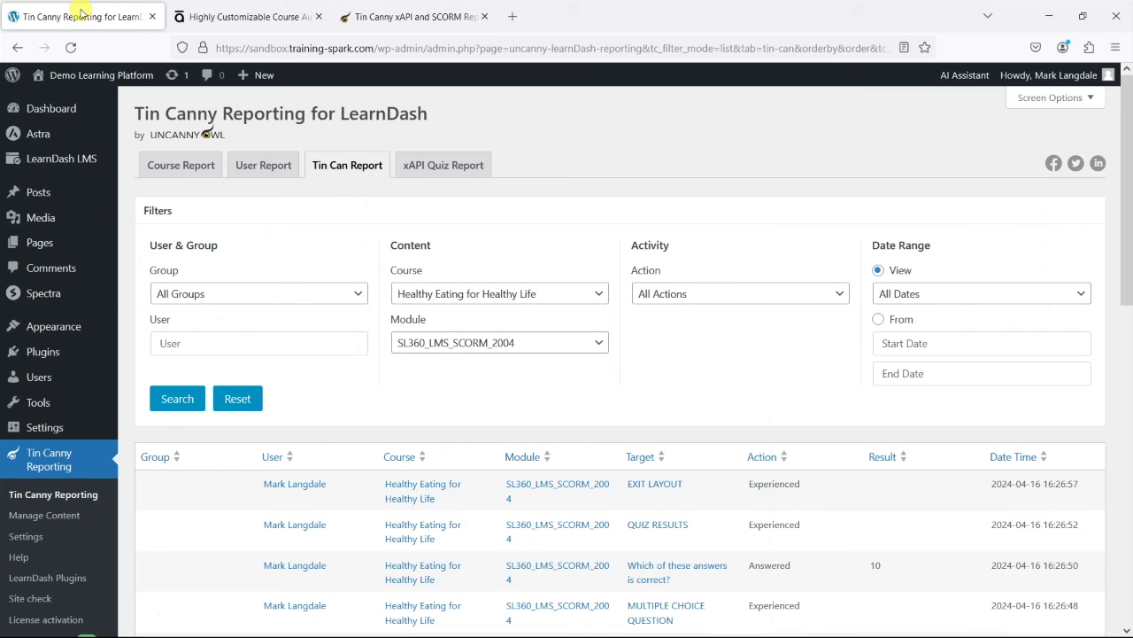